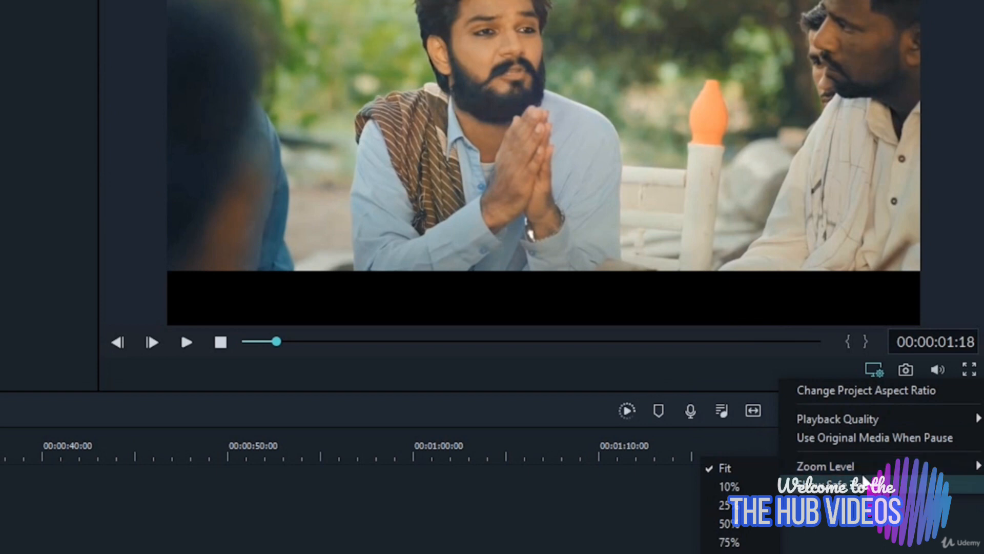
- Review the aspect ratio, resolution and frame rate options in the project settings, and close them without changes
{"action": "left_click", "coordinate": [871, 394]}
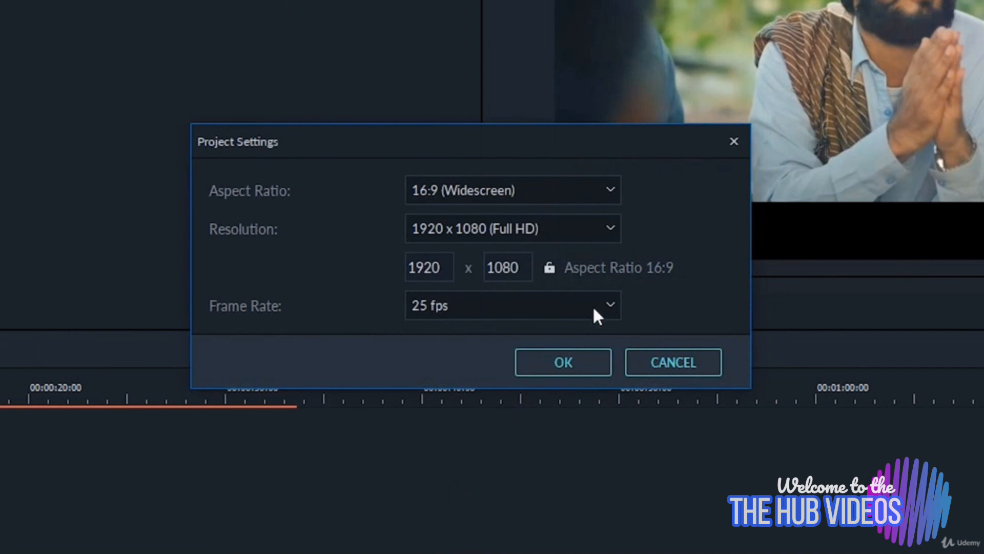
{"action": "left_click", "coordinate": [613, 189]}
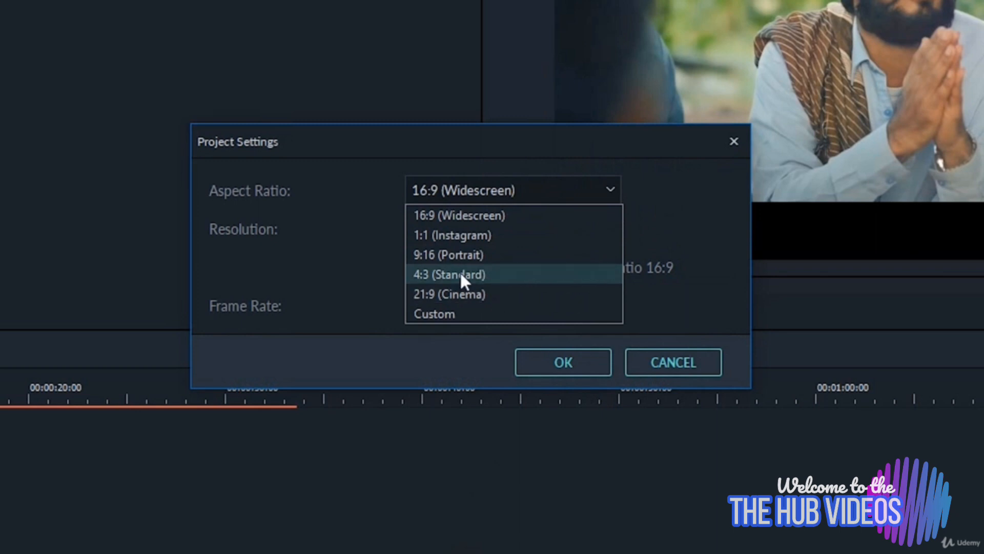
{"action": "left_click", "coordinate": [350, 271]}
{"action": "left_click", "coordinate": [610, 228]}
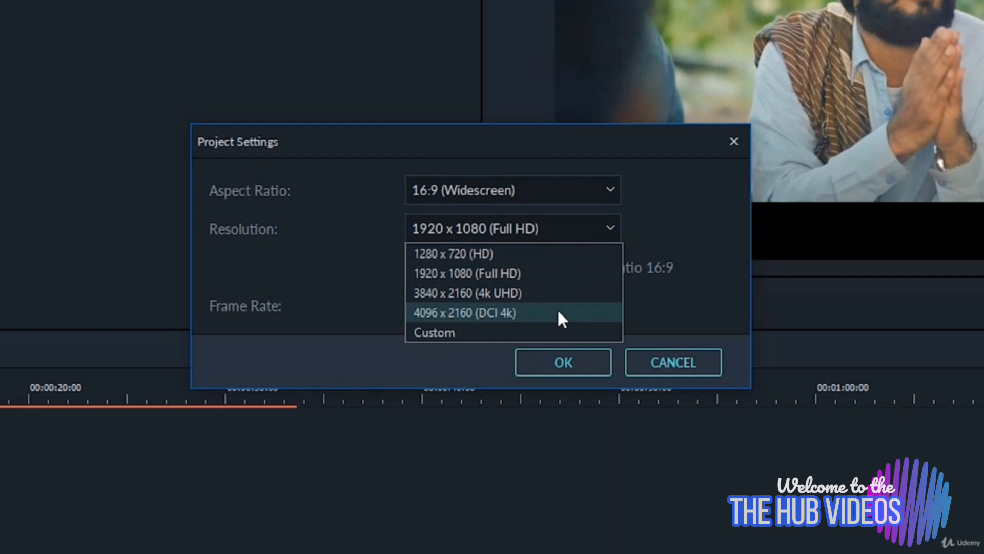
{"action": "left_click", "coordinate": [363, 281]}
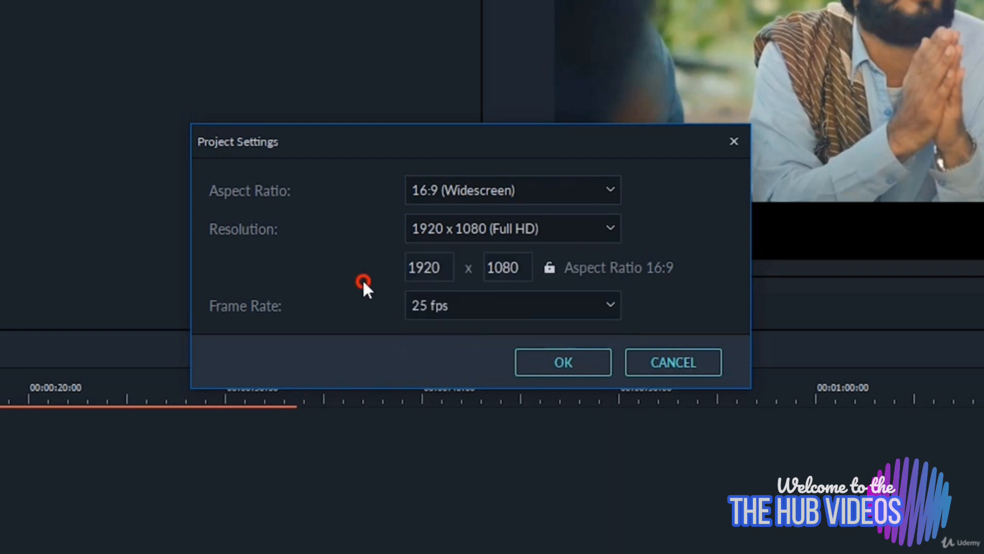
{"action": "left_click", "coordinate": [432, 302]}
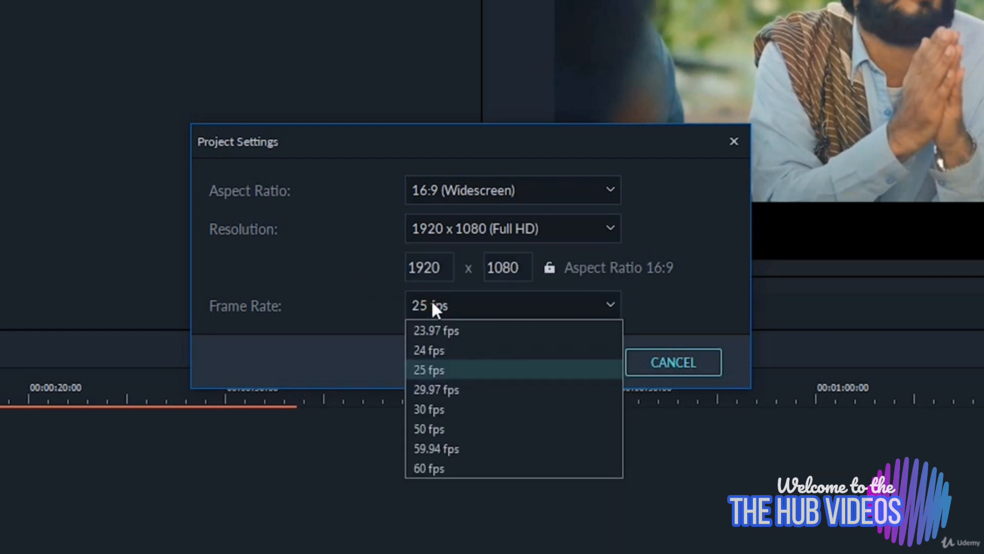
{"action": "left_click", "coordinate": [336, 263]}
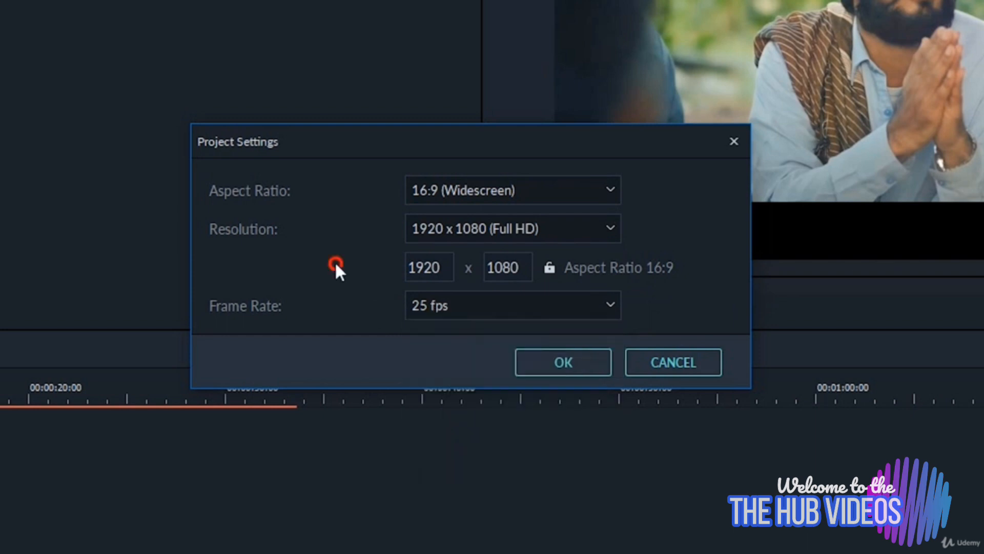
{"action": "left_click", "coordinate": [673, 362]}
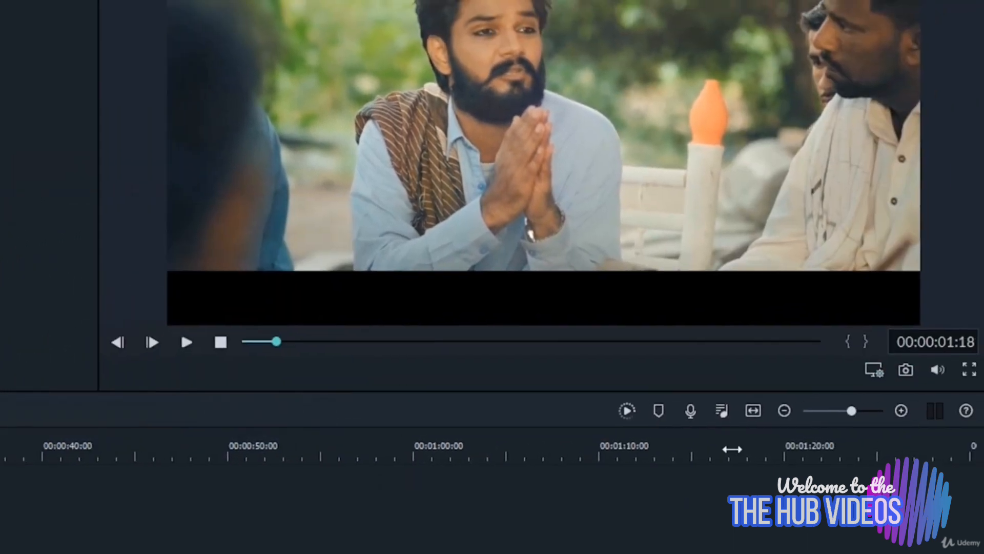
- Reduce the preview's playback quality to 1/16 and play the clip in short stretches to check the image
{"action": "left_click", "coordinate": [875, 370]}
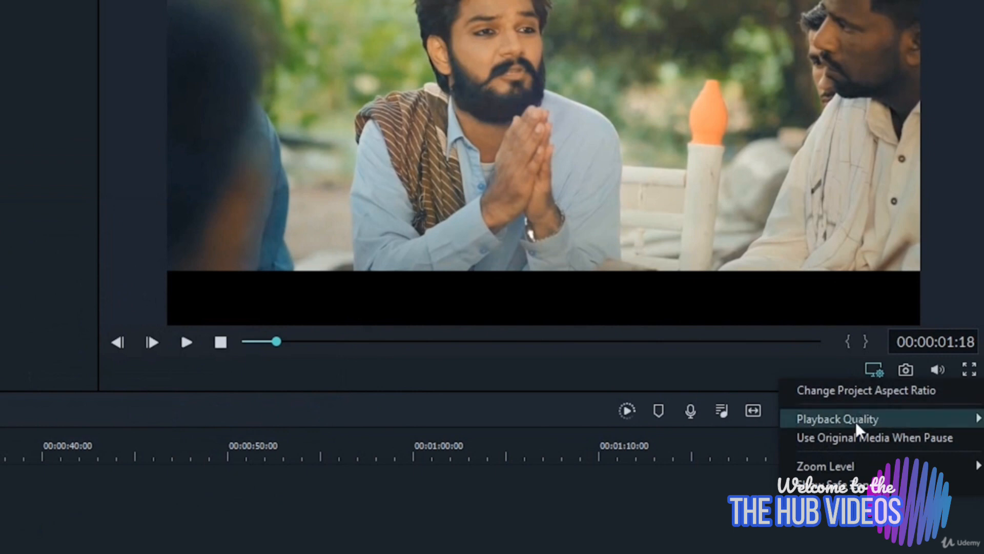
{"action": "mouse_move", "coordinate": [857, 422]}
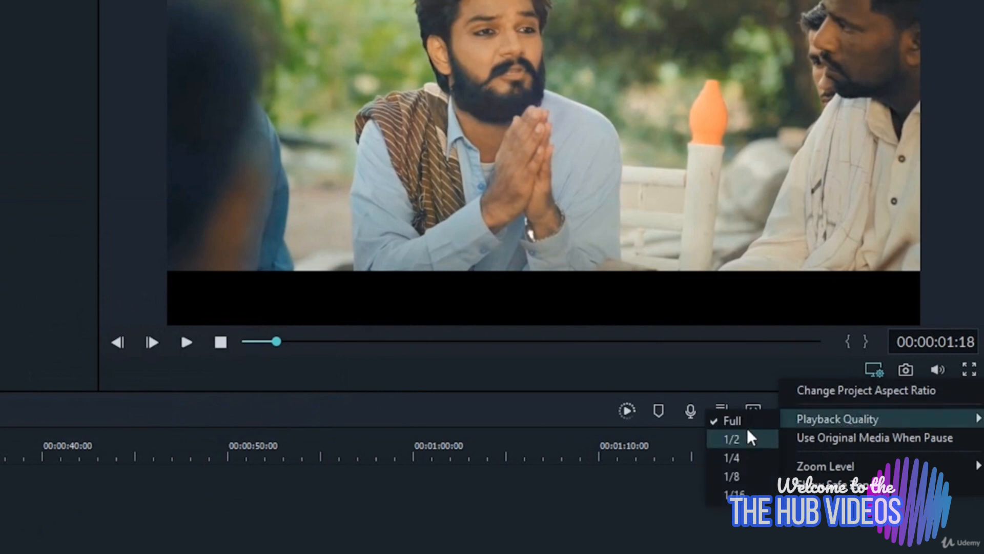
{"action": "left_click", "coordinate": [734, 493]}
{"action": "left_click", "coordinate": [185, 341]}
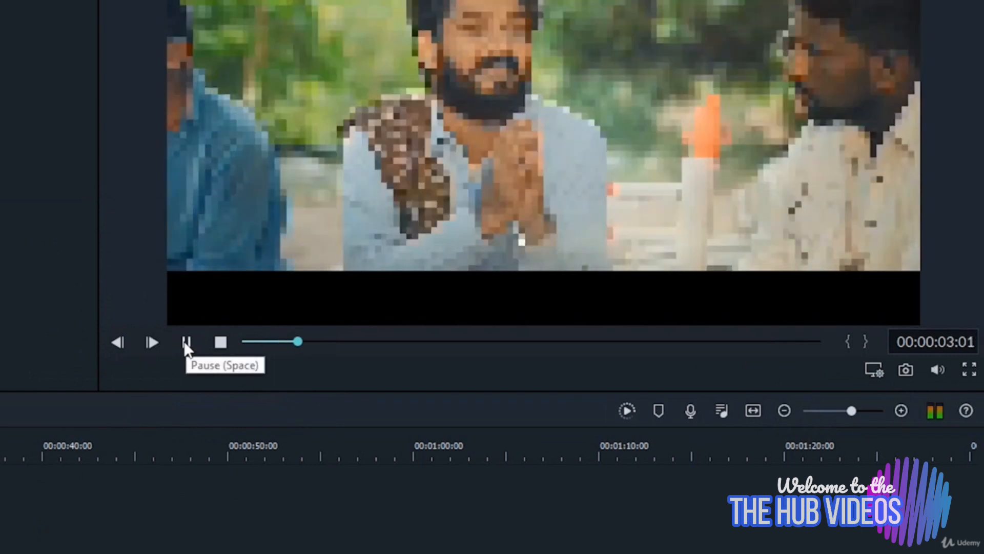
{"action": "left_click", "coordinate": [186, 342]}
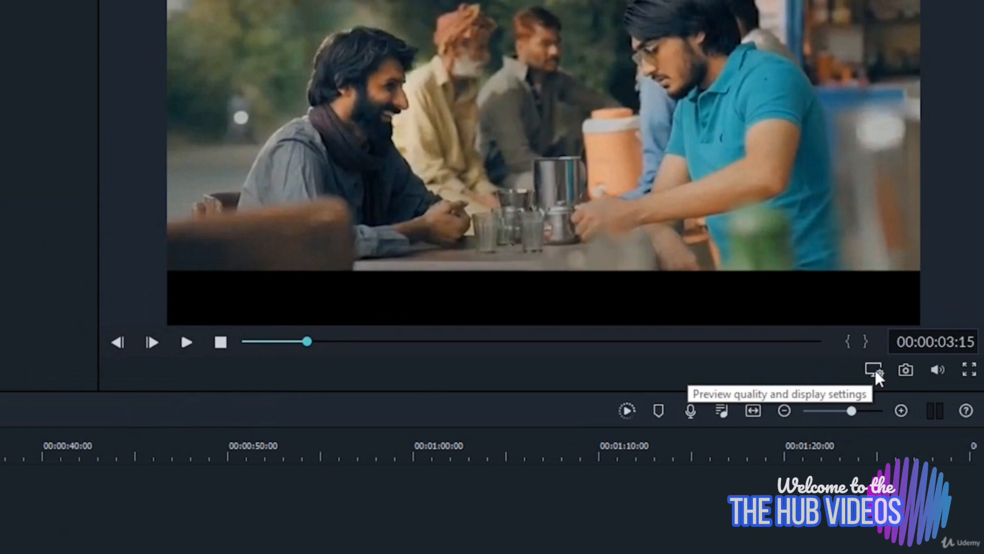
{"action": "left_click", "coordinate": [186, 344]}
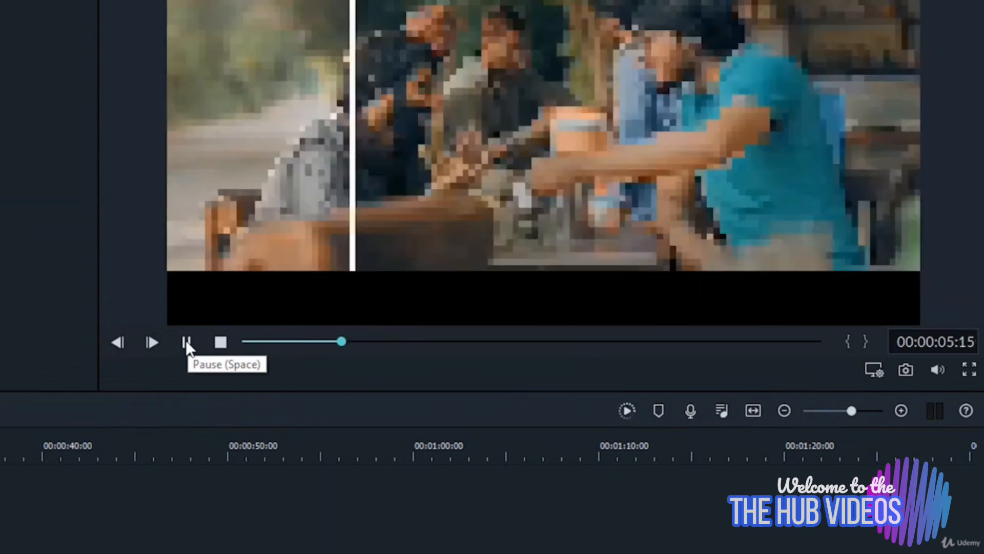
{"action": "left_click", "coordinate": [186, 342]}
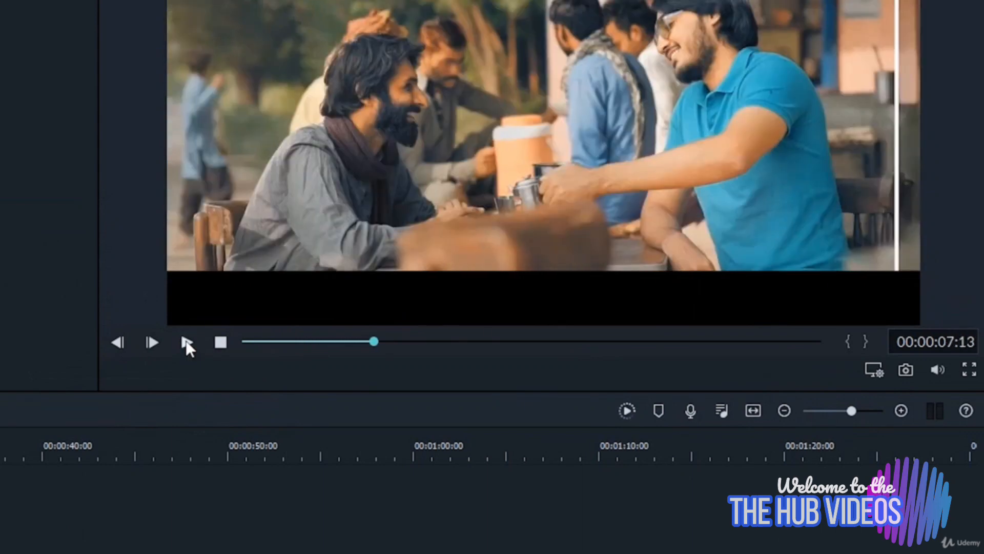
- Set the preview's playback quality to Full
{"action": "left_click", "coordinate": [872, 368]}
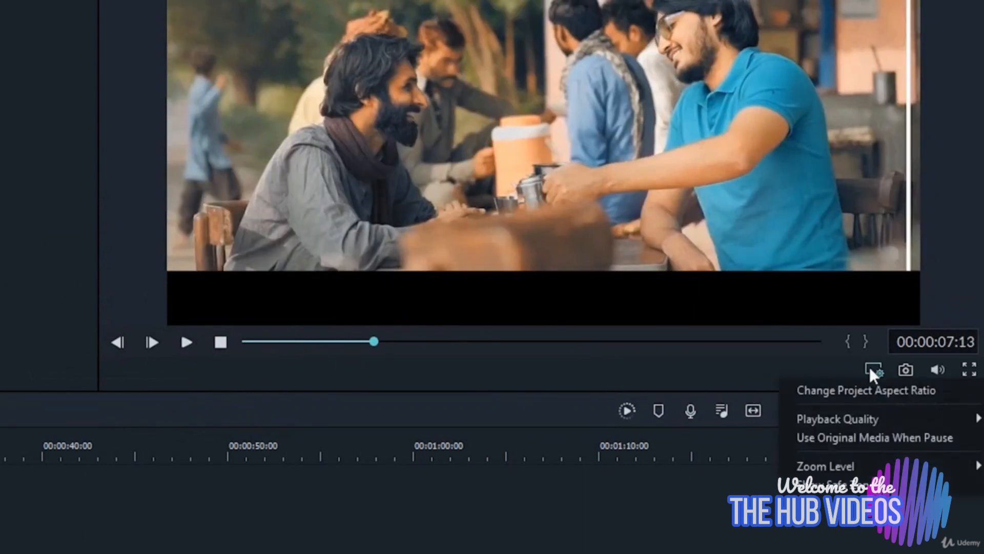
{"action": "mouse_move", "coordinate": [841, 419]}
{"action": "left_click", "coordinate": [744, 423]}
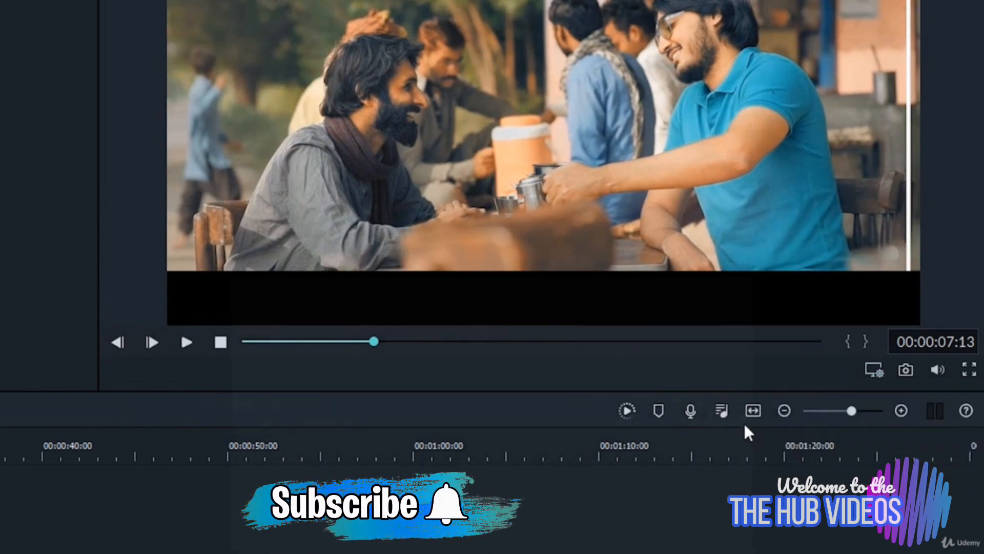
- Try the preview at a 50% zoom level, and enlarge it further with a higher zoom level
{"action": "left_click", "coordinate": [874, 370]}
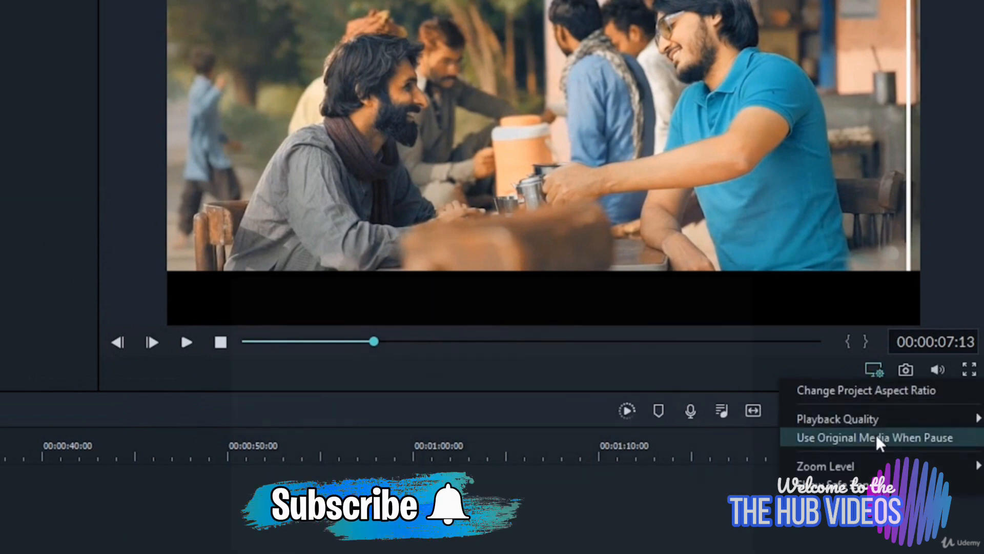
{"action": "mouse_move", "coordinate": [846, 466]}
{"action": "left_click", "coordinate": [744, 521]}
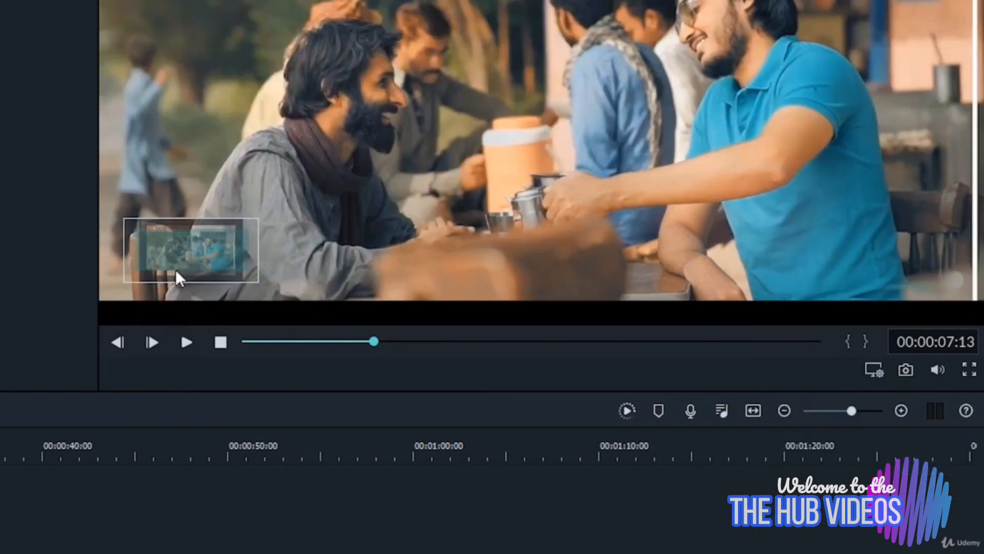
{"action": "left_click", "coordinate": [874, 370]}
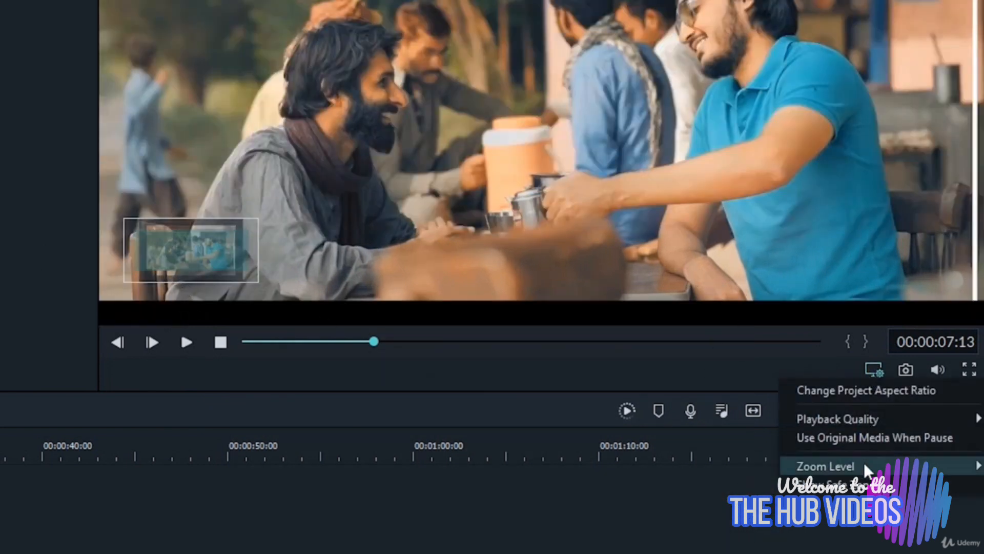
{"action": "mouse_move", "coordinate": [863, 464]}
{"action": "left_click", "coordinate": [768, 550]}
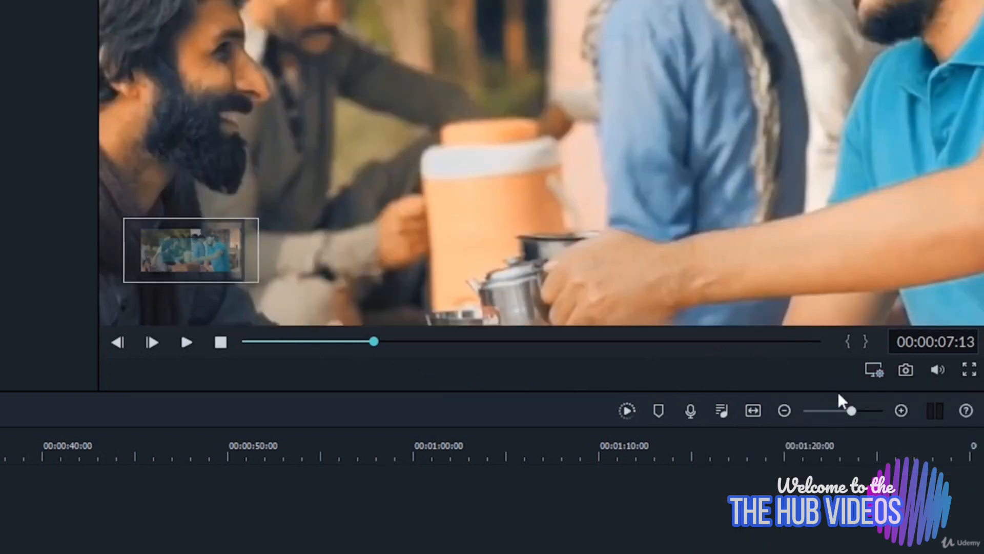
- Set the preview's zoom level to Fit
{"action": "left_click", "coordinate": [874, 371]}
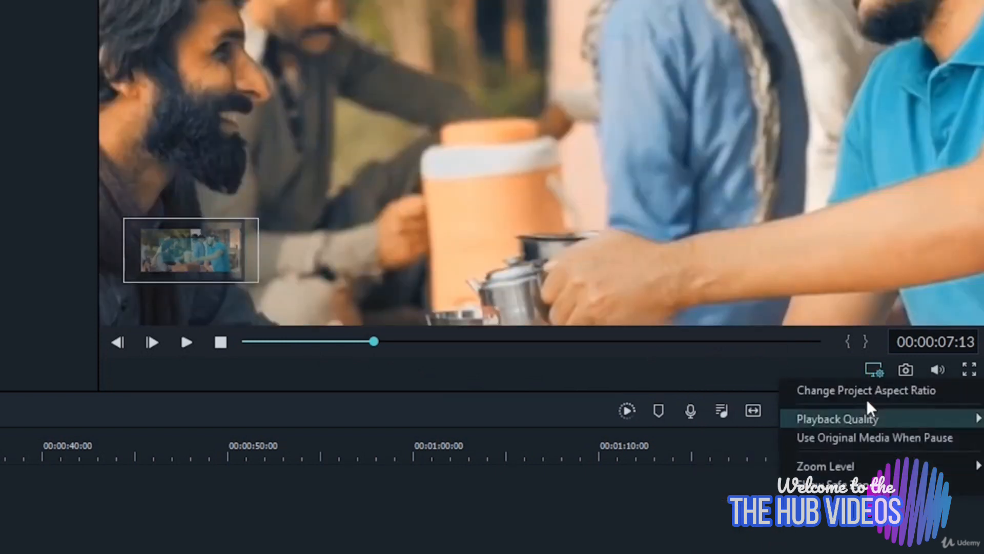
{"action": "mouse_move", "coordinate": [840, 462]}
{"action": "left_click", "coordinate": [736, 466]}
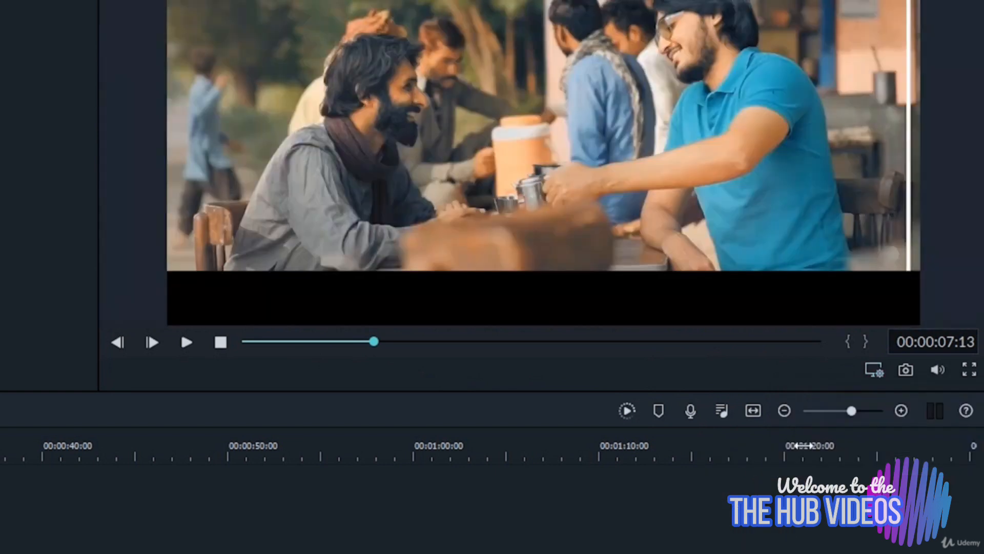
- Show the safe zone over the preview and take a snapshot of the current frame into the project media
{"action": "left_click", "coordinate": [872, 375]}
{"action": "left_click", "coordinate": [825, 484]}
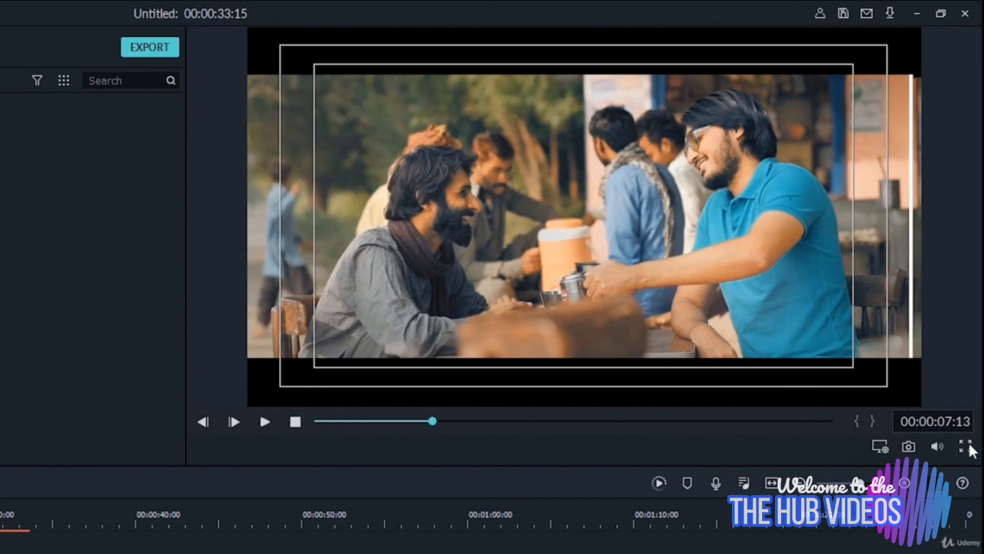
{"action": "left_click", "coordinate": [909, 442]}
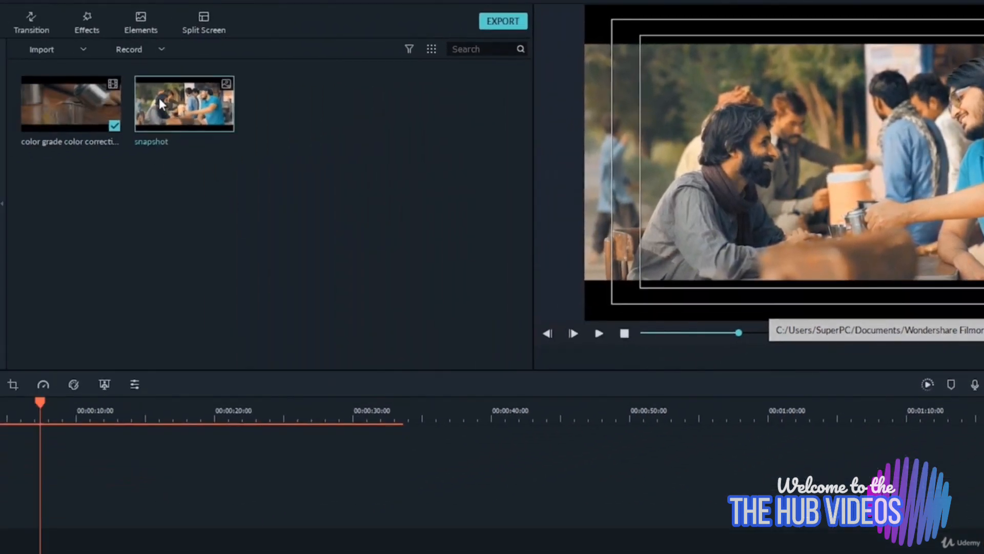
{"action": "mouse_move", "coordinate": [161, 104]}
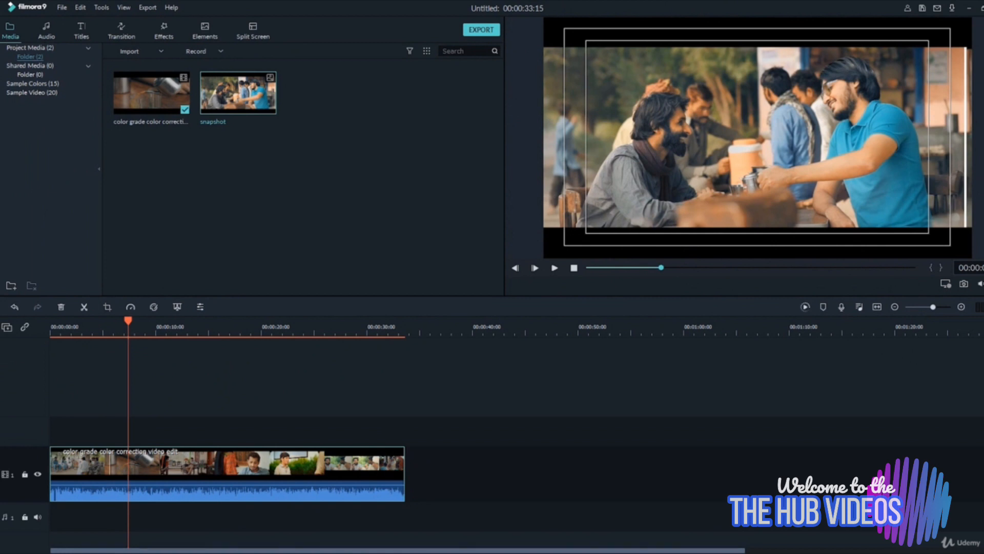
- View the preview in full screen, exit, and test its play, stop and frame-advance controls
{"action": "left_click", "coordinate": [983, 284]}
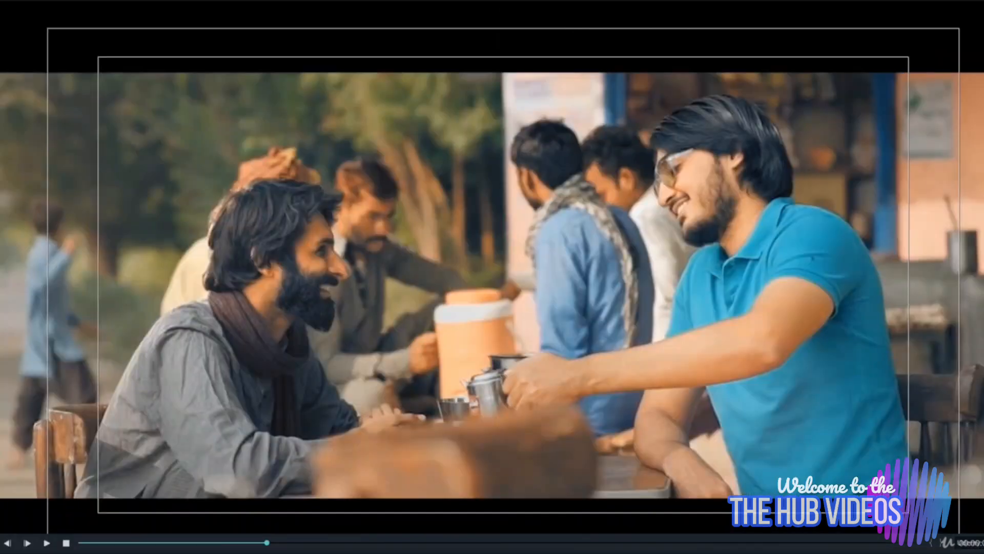
{"action": "key", "text": "Escape"}
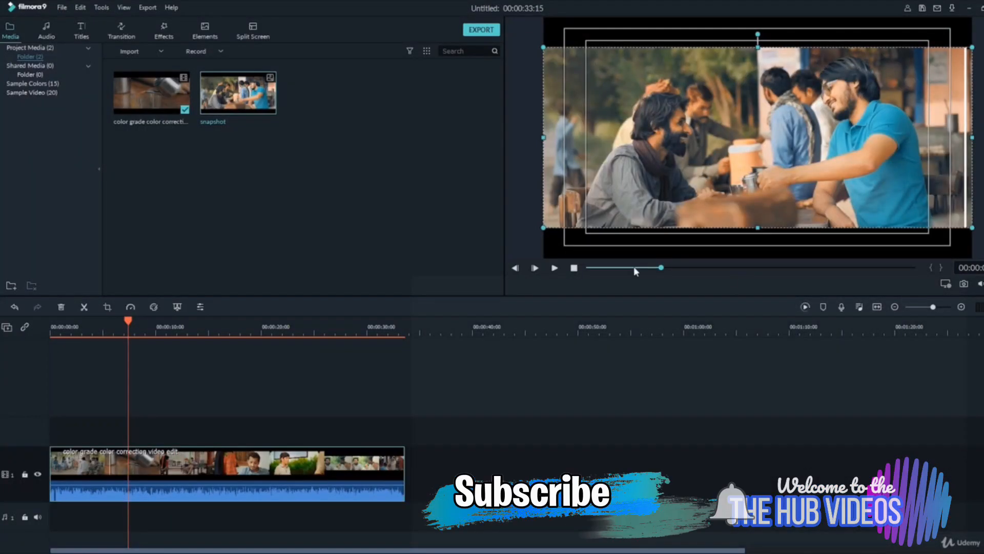
{"action": "left_click", "coordinate": [555, 268]}
{"action": "left_click", "coordinate": [574, 268]}
{"action": "left_click", "coordinate": [535, 268]}
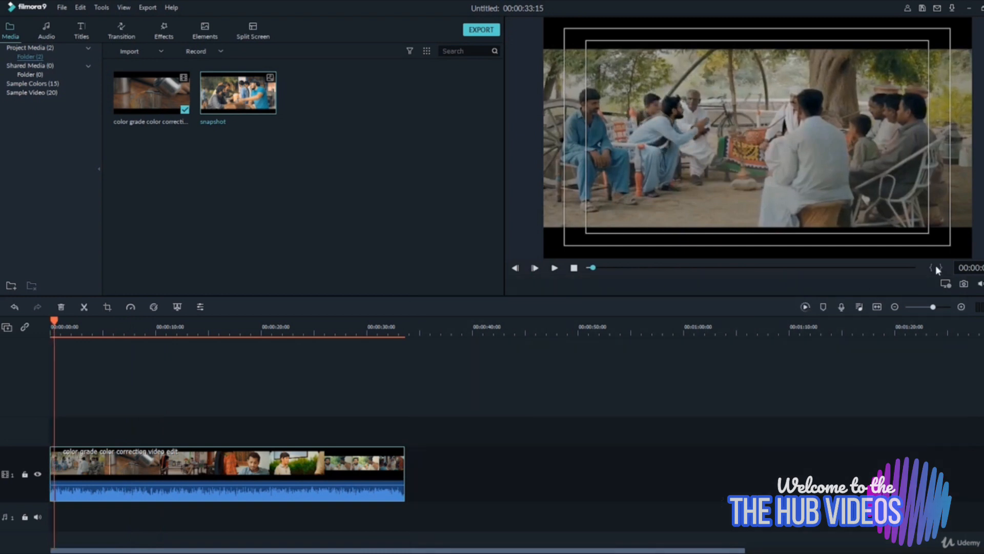
{"action": "mouse_move", "coordinate": [981, 286]}
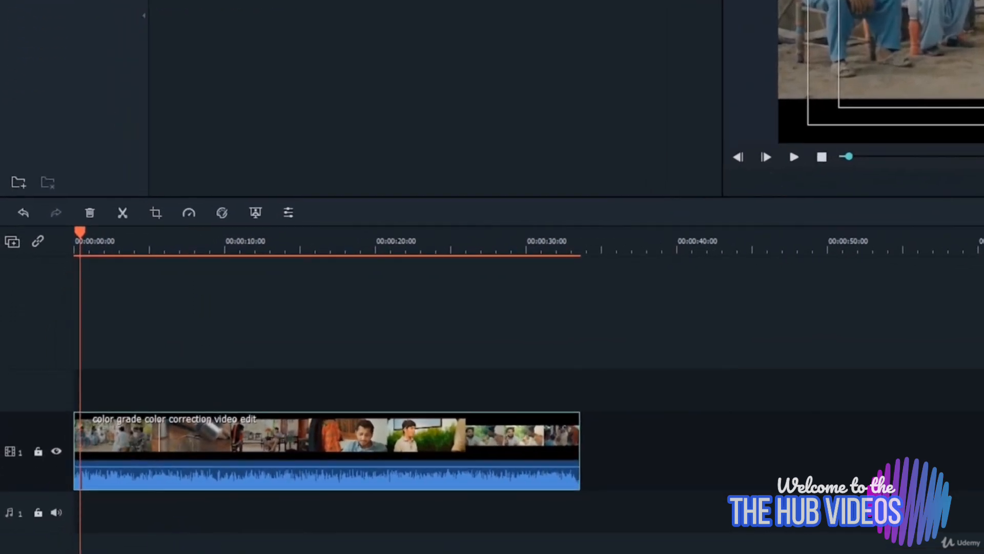
{"action": "left_click", "coordinate": [556, 337]}
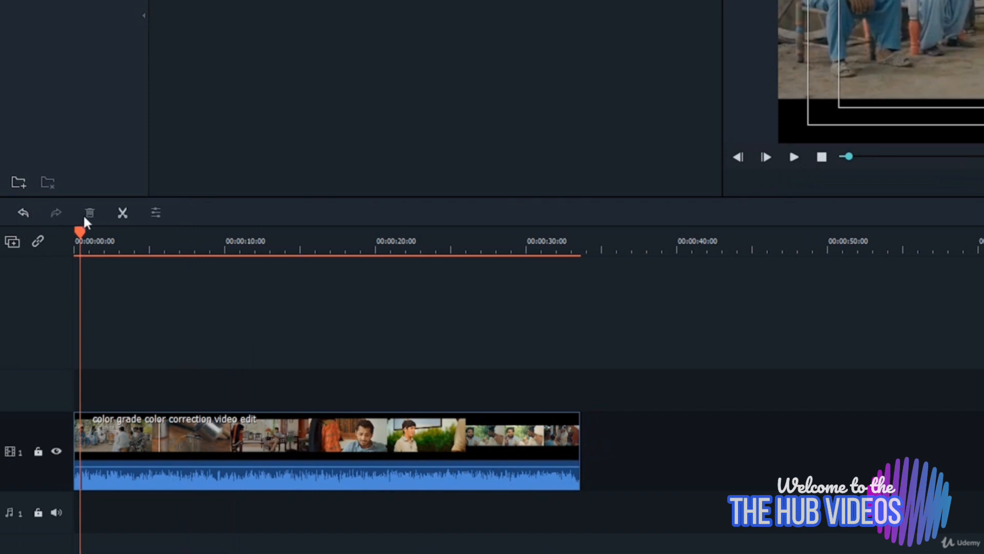
{"action": "left_click", "coordinate": [165, 349]}
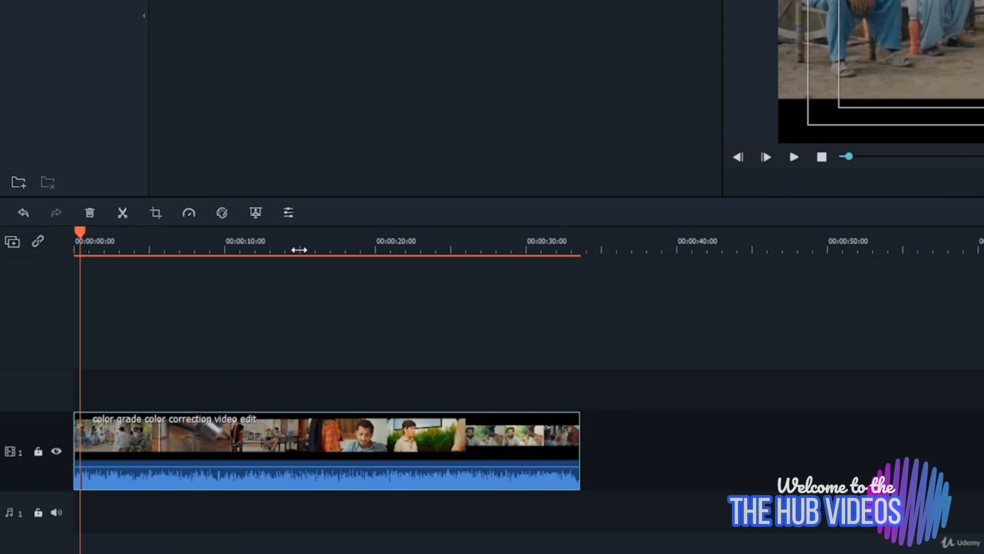
{"action": "left_click", "coordinate": [285, 319]}
- Select the color grade clip on the timeline and review its video, audio, color and motion properties
{"action": "left_click", "coordinate": [220, 425]}
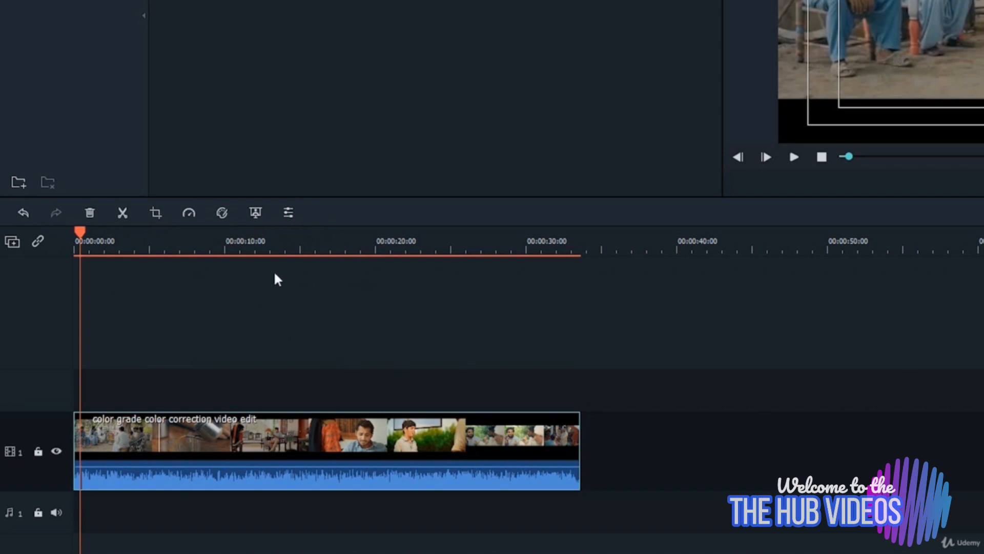
{"action": "left_click", "coordinate": [288, 213]}
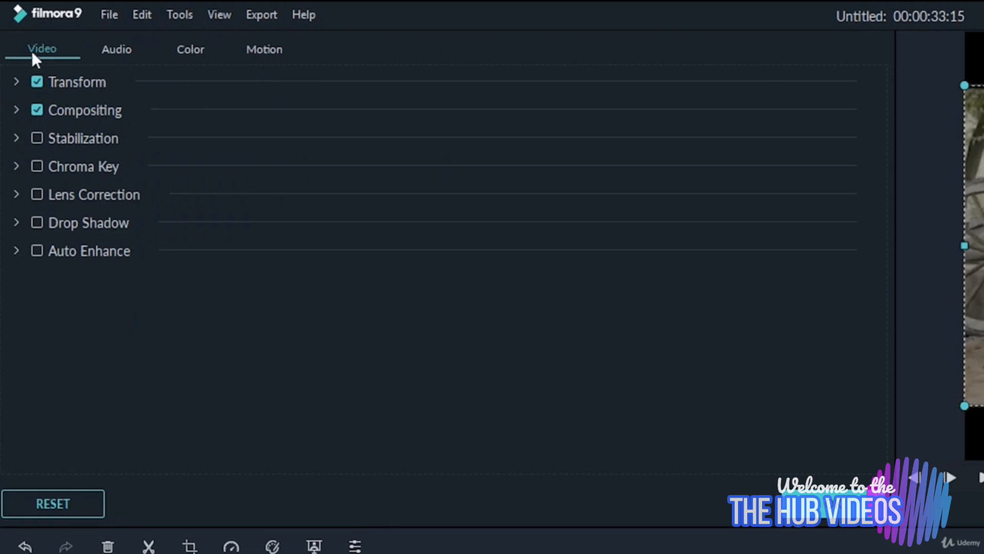
{"action": "left_click", "coordinate": [113, 49]}
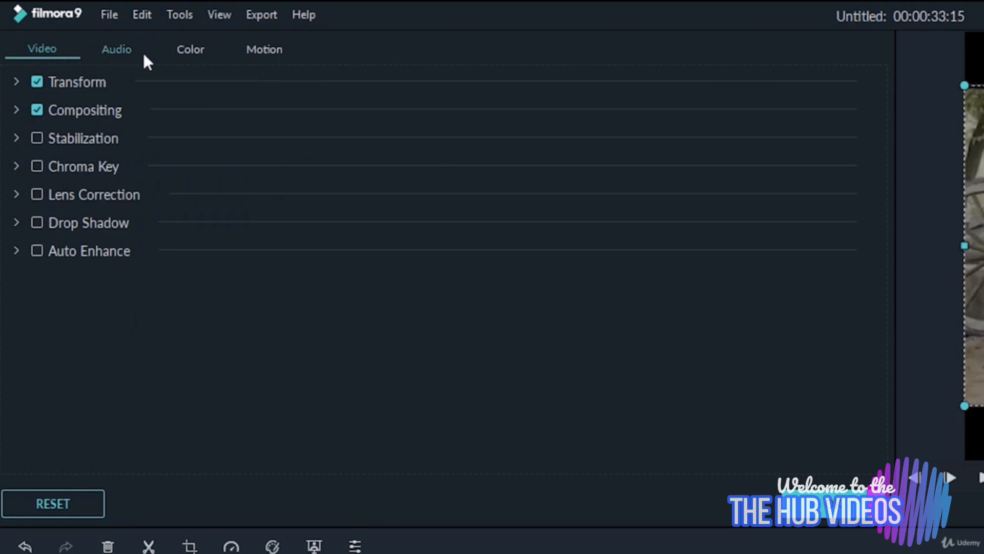
{"action": "left_click", "coordinate": [187, 50]}
{"action": "left_click", "coordinate": [263, 50]}
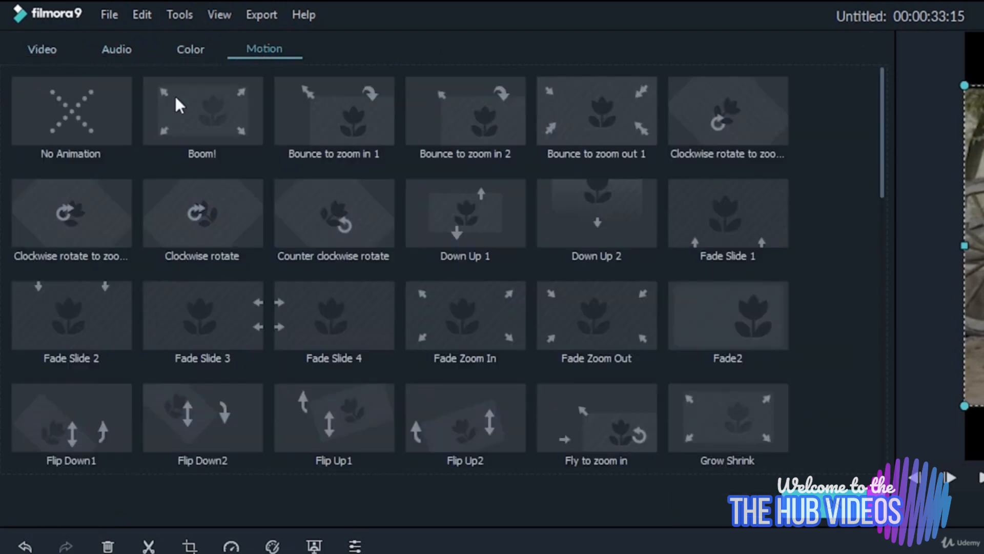
{"action": "left_click", "coordinate": [42, 49]}
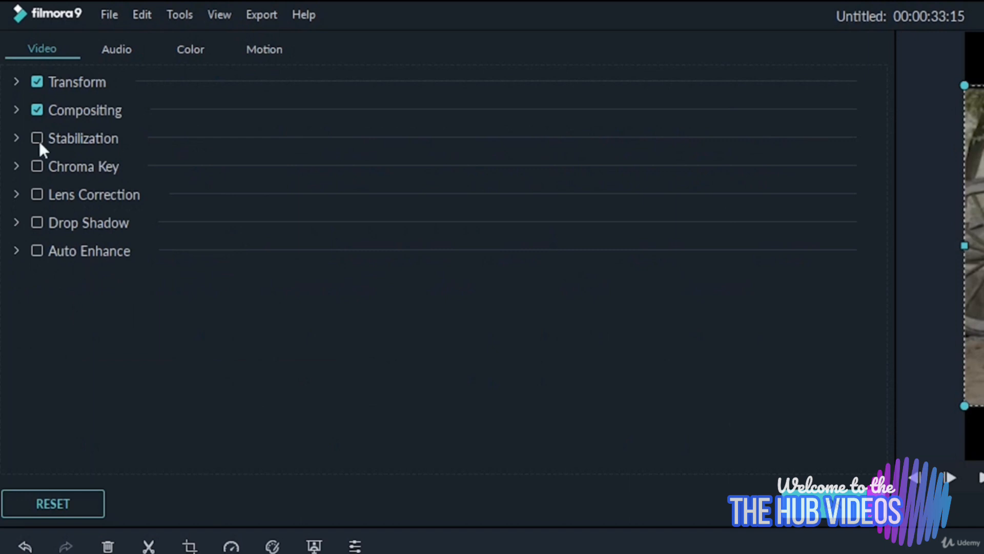
- Try the clip's Transform settings by toggling them off and on, testing rotation, and flipping the picture vertically and horizontally and back
{"action": "left_click", "coordinate": [16, 82]}
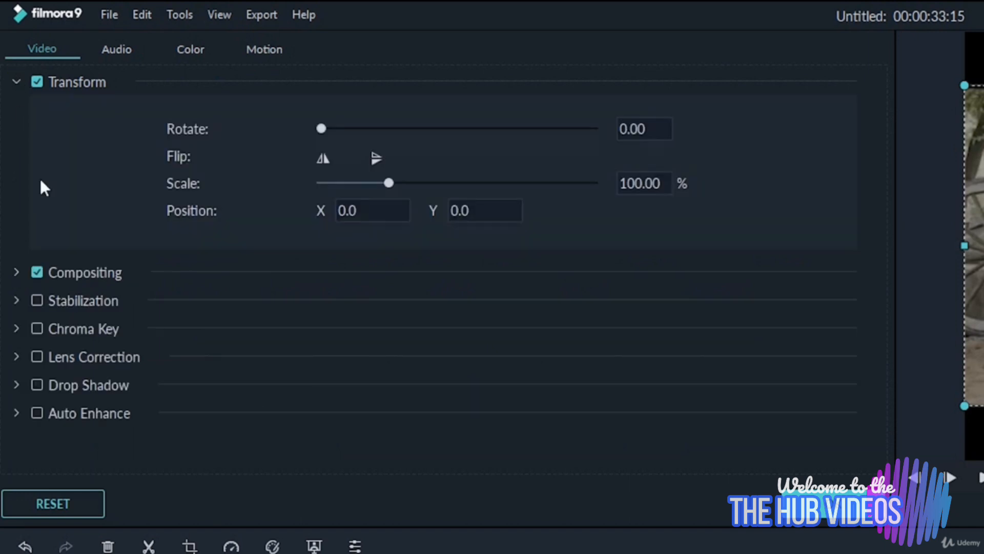
{"action": "left_click", "coordinate": [37, 81]}
{"action": "left_click", "coordinate": [38, 81]}
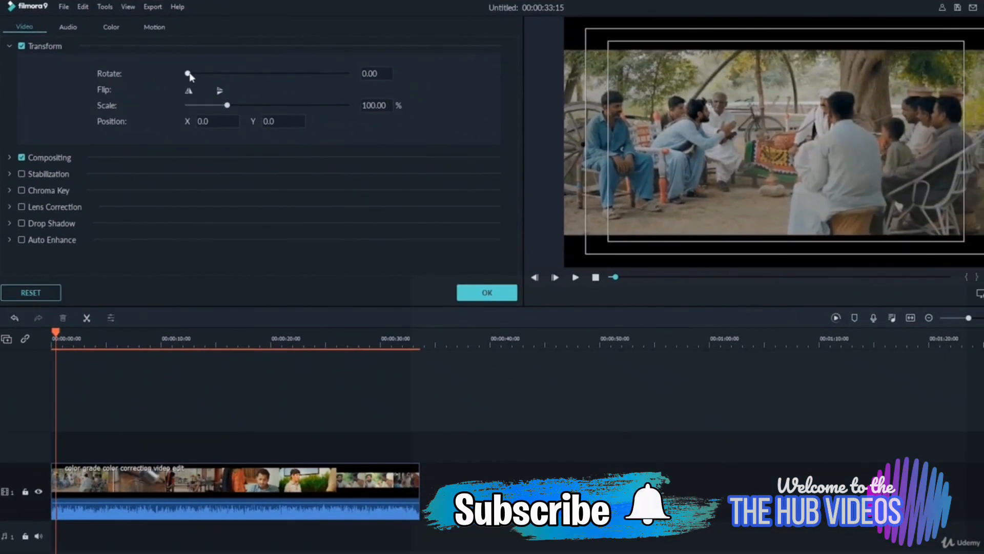
{"action": "mouse_move", "coordinate": [190, 76]}
{"action": "left_mouse_down"}
{"action": "mouse_move", "coordinate": [213, 73]}
{"action": "mouse_move", "coordinate": [188, 75]}
{"action": "left_mouse_up"}
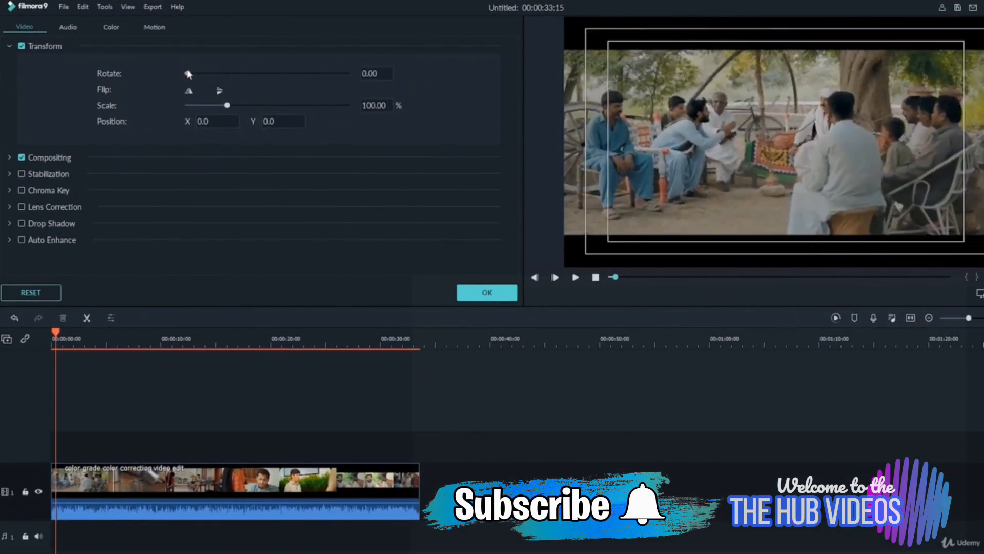
{"action": "left_click", "coordinate": [220, 91]}
{"action": "left_click", "coordinate": [220, 91]}
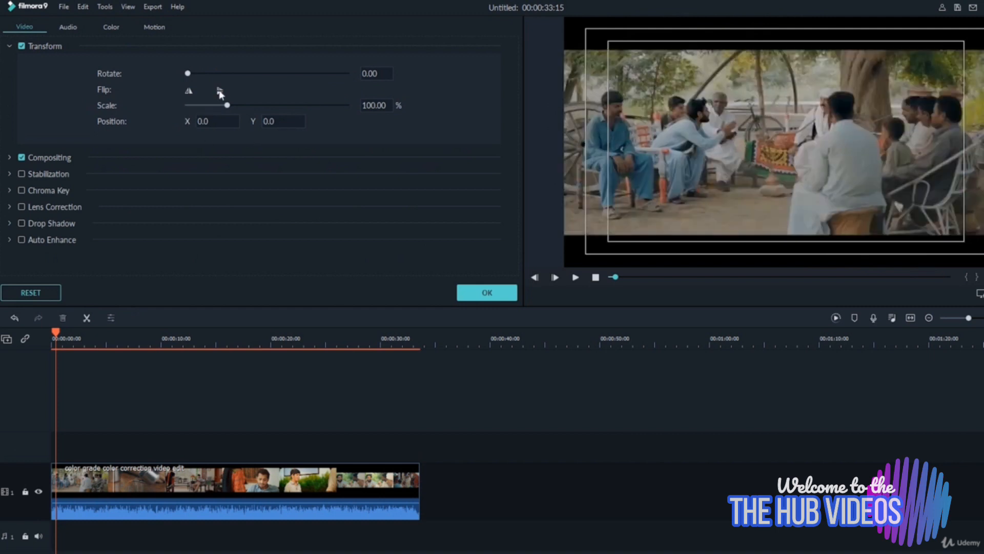
{"action": "left_click", "coordinate": [189, 92]}
{"action": "left_click", "coordinate": [189, 92]}
- Try scaling the clip to 100.69% and shifting its position, and undo both changes
{"action": "mouse_move", "coordinate": [228, 106]}
{"action": "left_mouse_down"}
{"action": "mouse_move", "coordinate": [276, 105]}
{"action": "mouse_move", "coordinate": [228, 106]}
{"action": "left_mouse_up"}
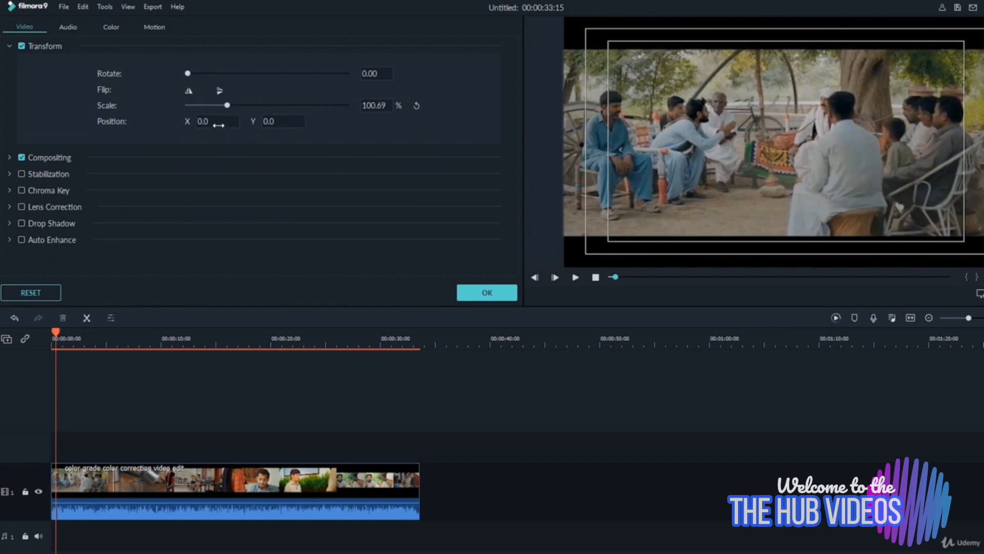
{"action": "left_click_drag", "start_coordinate": [189, 121], "coordinate": [488, 290]}
{"action": "key", "text": "ctrl+z"}
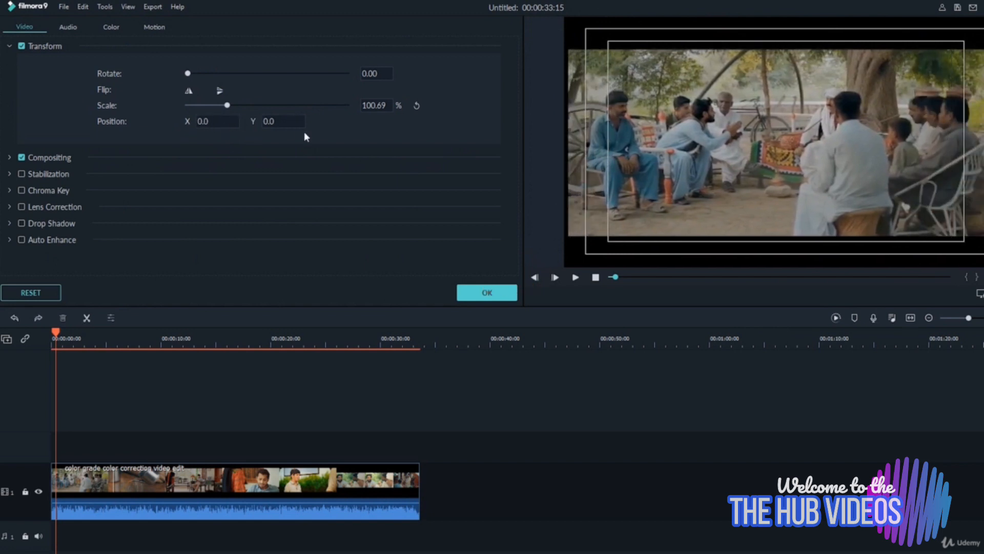
{"action": "key", "text": "ctrl+z"}
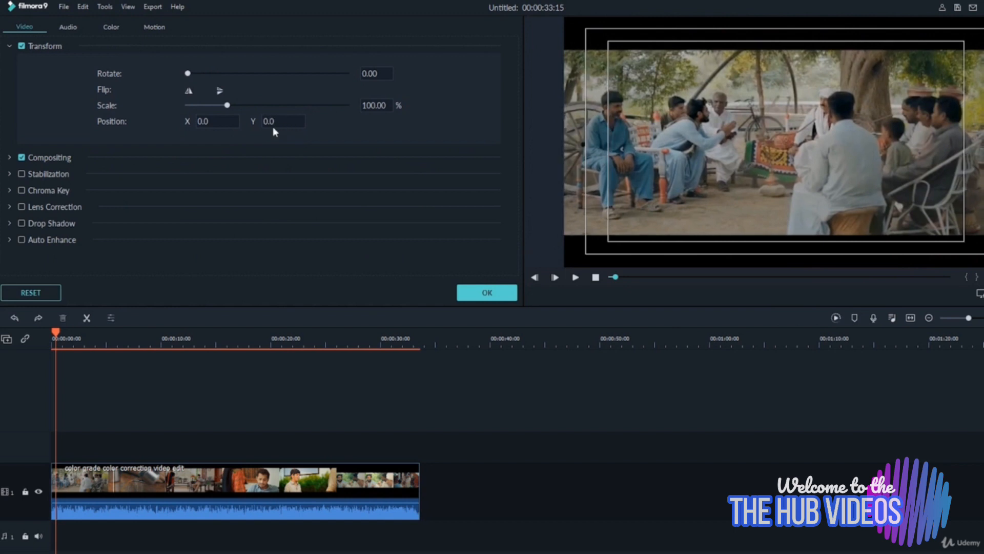
- Review the clip's Compositing settings, keeping the blending mode at Normal and the opacity at 100%
{"action": "left_click", "coordinate": [9, 158]}
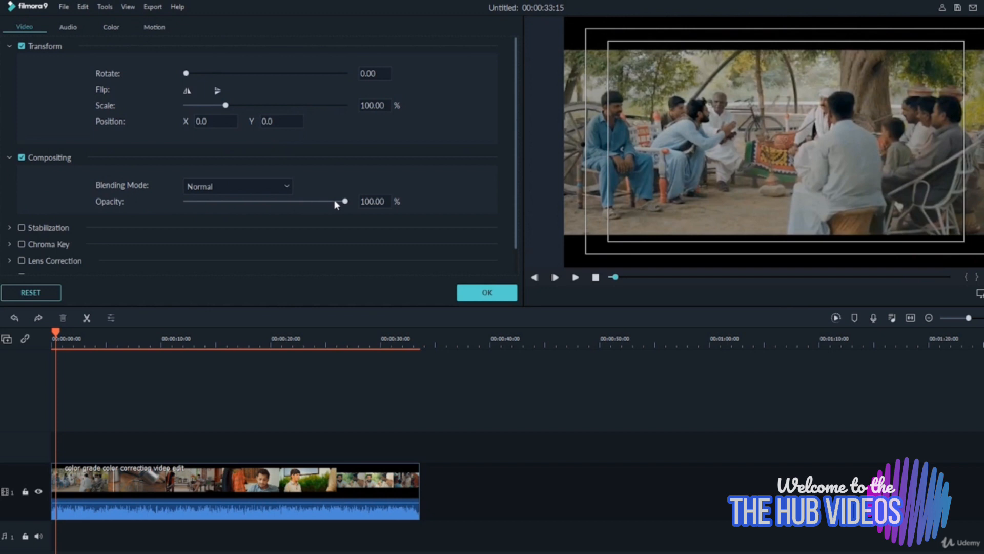
{"action": "left_click", "coordinate": [288, 185]}
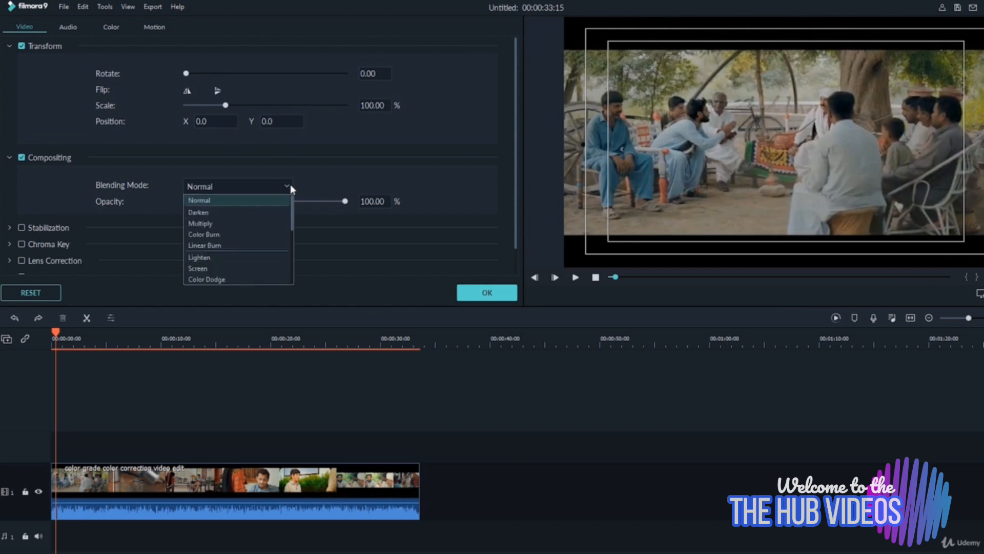
{"action": "left_click", "coordinate": [247, 201]}
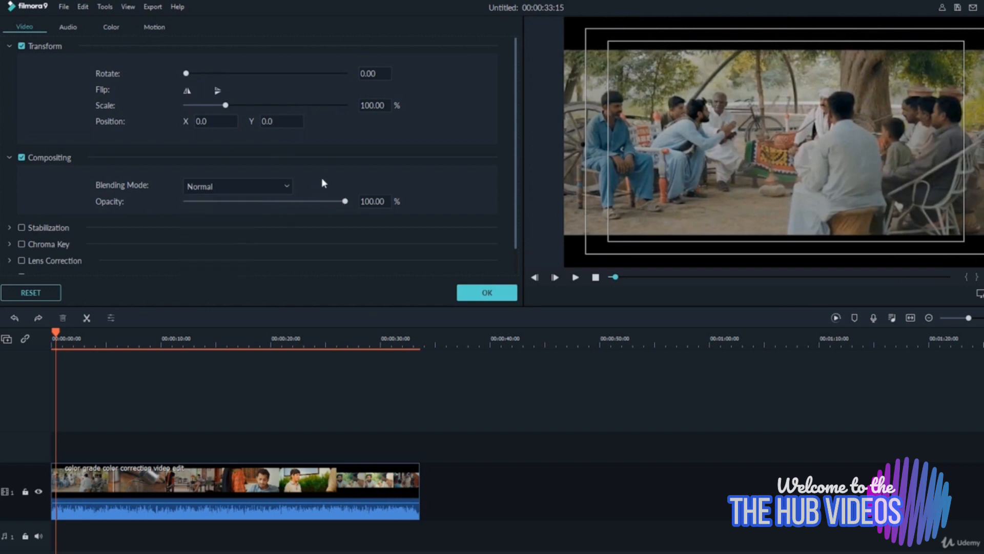
{"action": "mouse_move", "coordinate": [345, 201]}
{"action": "left_mouse_down"}
{"action": "mouse_move", "coordinate": [260, 200]}
{"action": "mouse_move", "coordinate": [345, 201]}
{"action": "left_mouse_up"}
- Enable Stabilization for the clip, cancel its analysis, and restart and cancel the analysis once more
{"action": "left_click", "coordinate": [22, 228]}
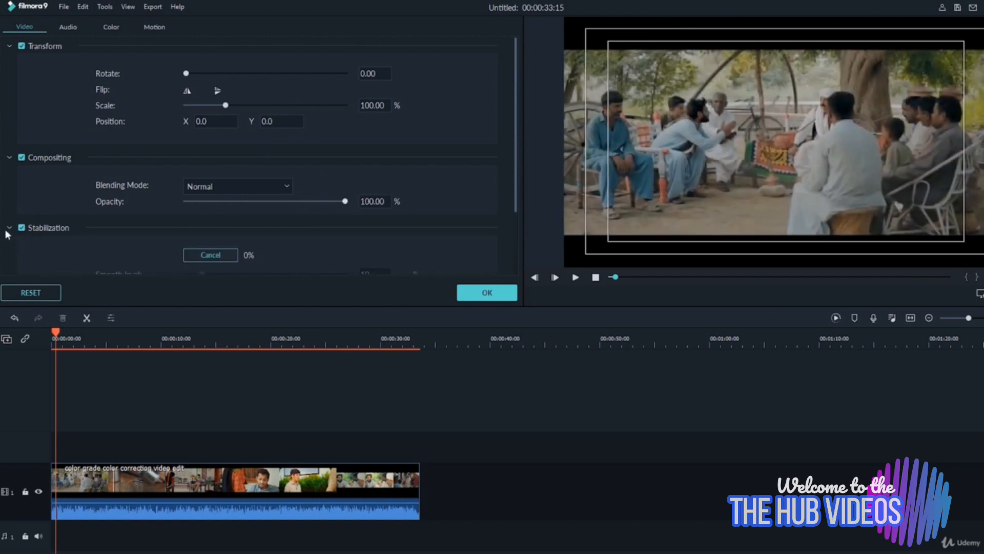
{"action": "scroll", "coordinate": [283, 245], "scroll_direction": "down", "scroll_amount": 3}
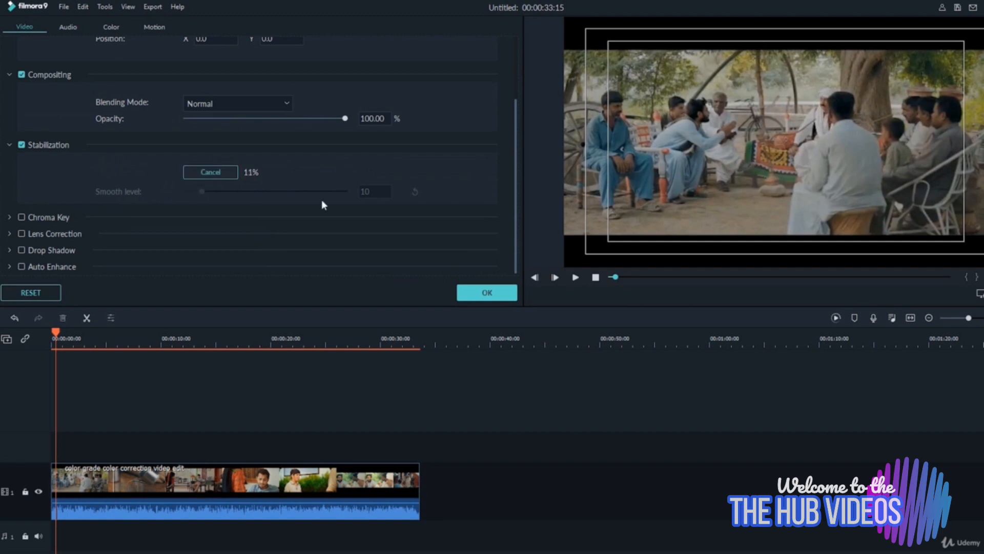
{"action": "left_click", "coordinate": [218, 175]}
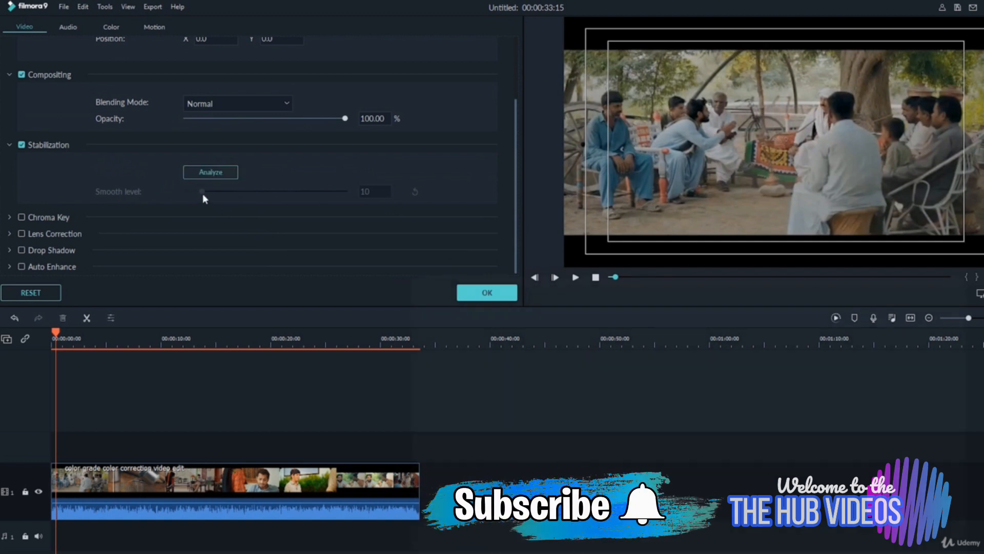
{"action": "left_click", "coordinate": [205, 174]}
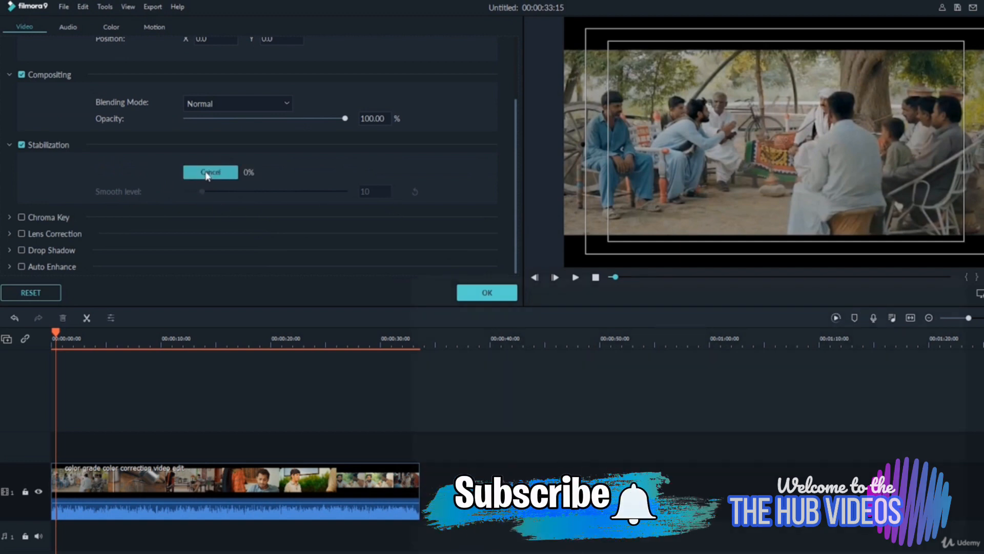
{"action": "left_click", "coordinate": [207, 175]}
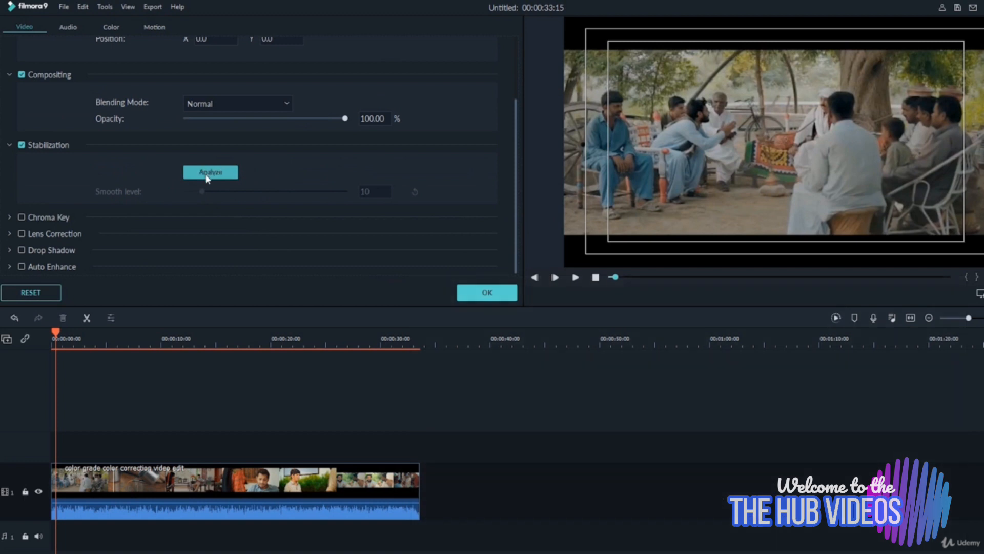
- Enable Chroma Key to review its color, offset, tolerance and edge settings, and disable and collapse it again
{"action": "left_click", "coordinate": [21, 217]}
{"action": "scroll", "coordinate": [352, 246], "scroll_direction": "down", "scroll_amount": 2}
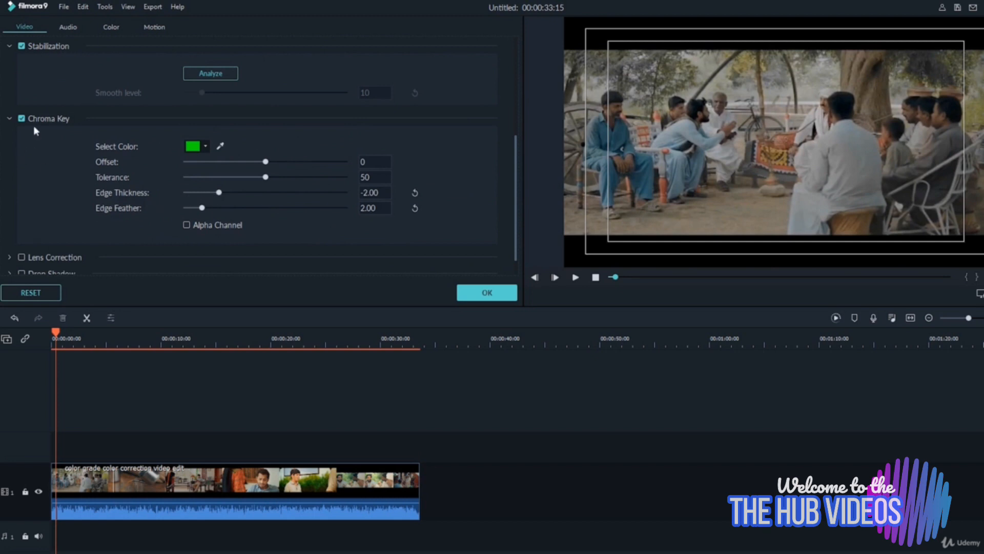
{"action": "left_click", "coordinate": [22, 119]}
{"action": "left_click", "coordinate": [10, 119]}
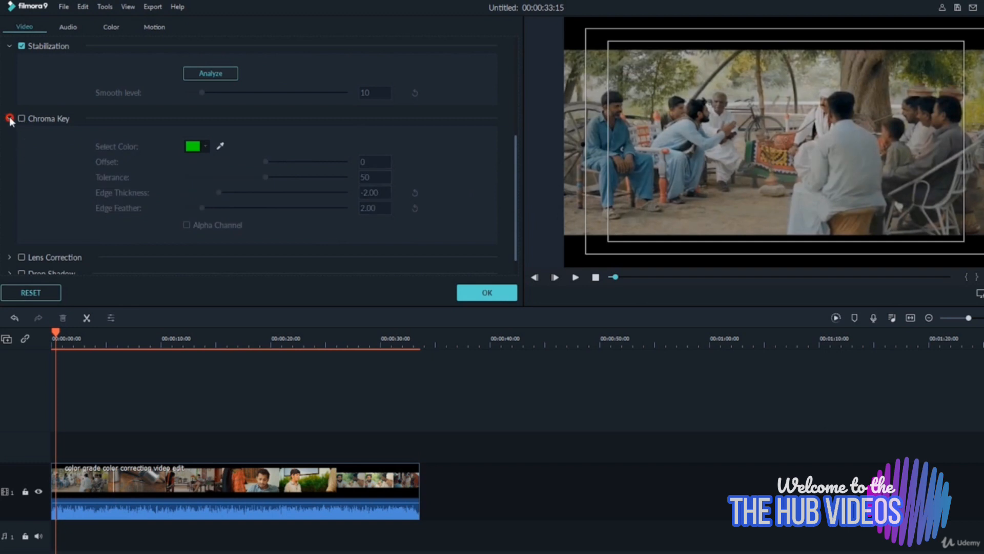
- Disable Compositing and Stabilization for the clip and collapse both sections
{"action": "left_click", "coordinate": [21, 75]}
{"action": "left_click", "coordinate": [22, 145]}
{"action": "left_click", "coordinate": [10, 145]}
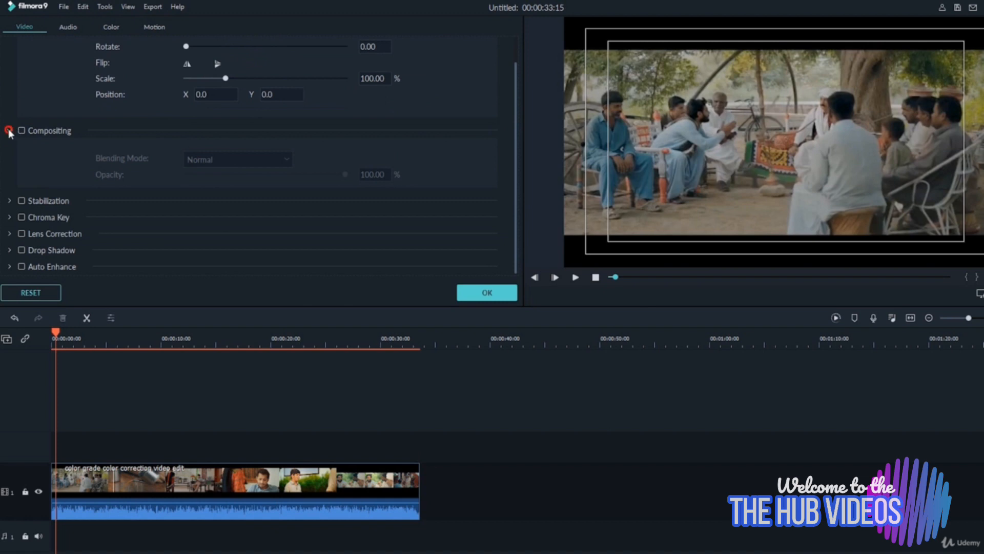
{"action": "left_click", "coordinate": [9, 130]}
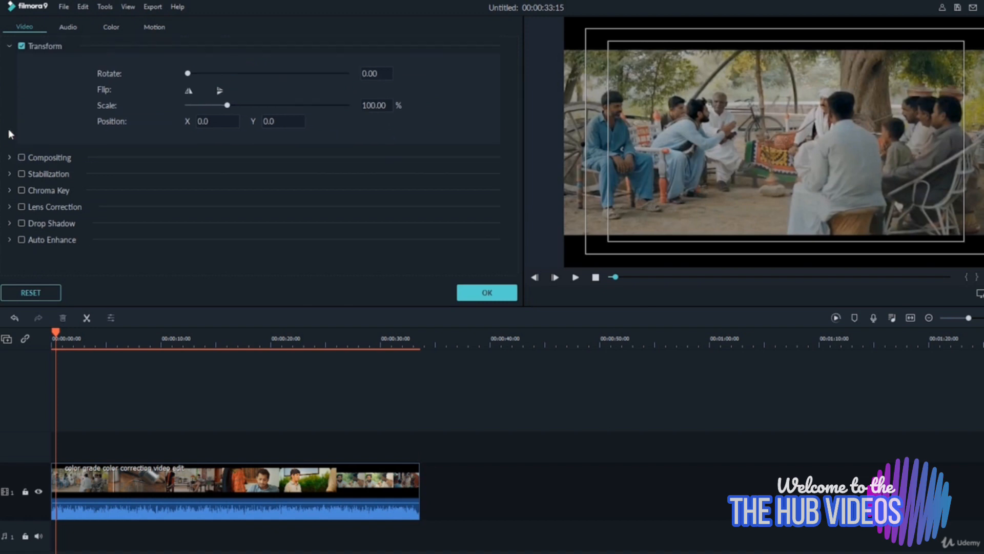
- Enable Lens Correction to review its profile, resolution and adjust level options, and disable it again
{"action": "left_click", "coordinate": [9, 207]}
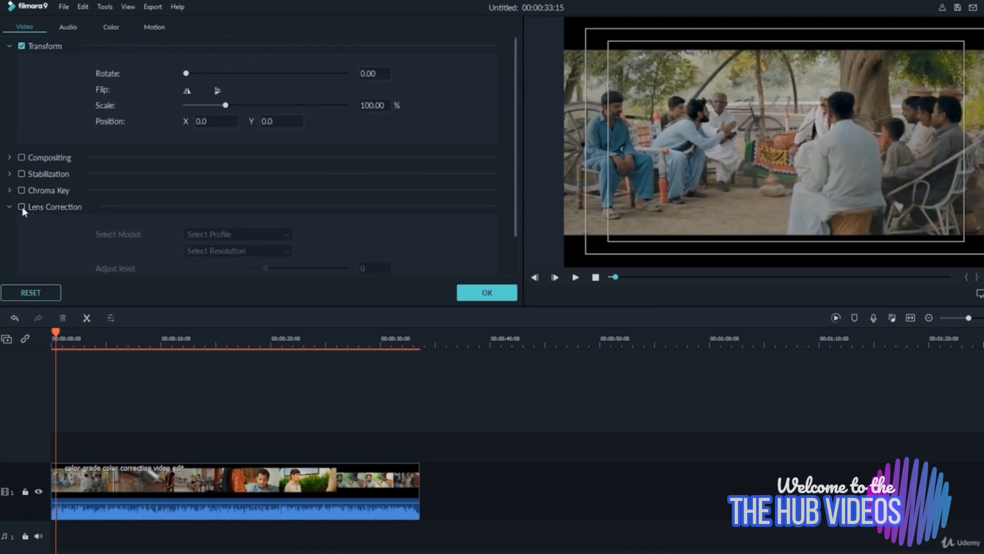
{"action": "left_click", "coordinate": [21, 207]}
{"action": "scroll", "coordinate": [78, 229], "scroll_direction": "down", "scroll_amount": 1}
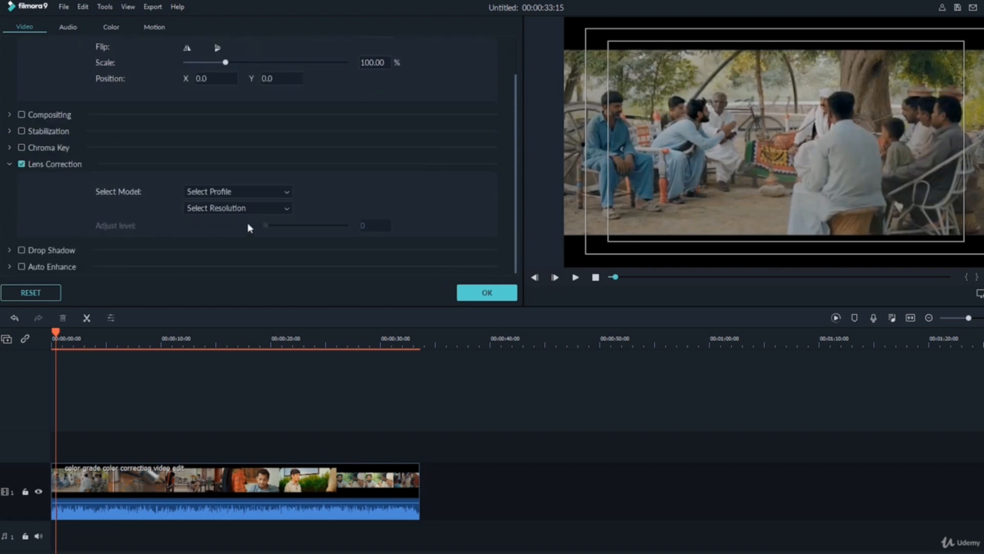
{"action": "left_click", "coordinate": [22, 163]}
- Enable Drop Shadow on the clip with blur 26 and opacity 65, and collapse the Drop Shadow and Lens Correction sections
{"action": "left_click", "coordinate": [22, 250]}
{"action": "scroll", "coordinate": [165, 249], "scroll_direction": "down", "scroll_amount": 3}
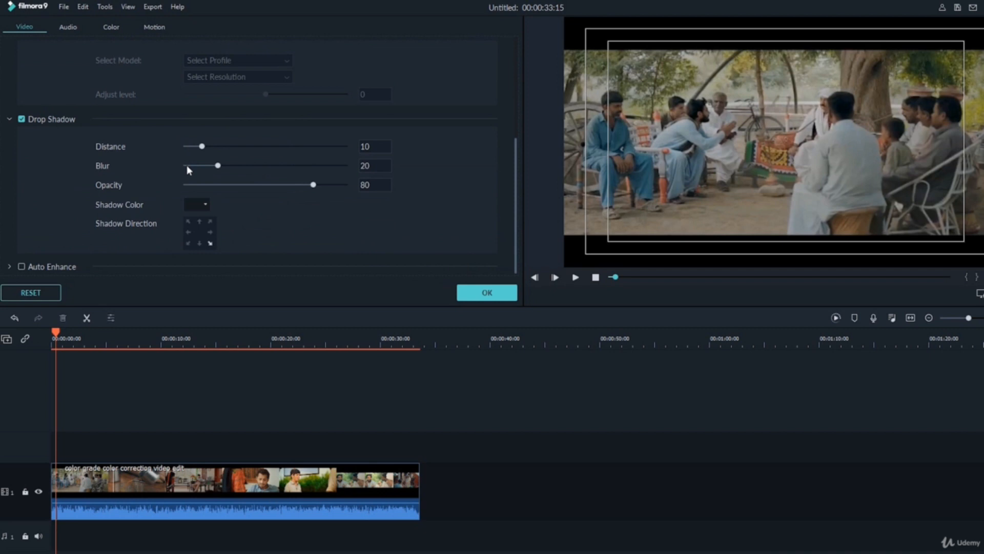
{"action": "left_click_drag", "start_coordinate": [218, 165], "coordinate": [227, 165]}
{"action": "left_click_drag", "start_coordinate": [313, 184], "coordinate": [289, 186]}
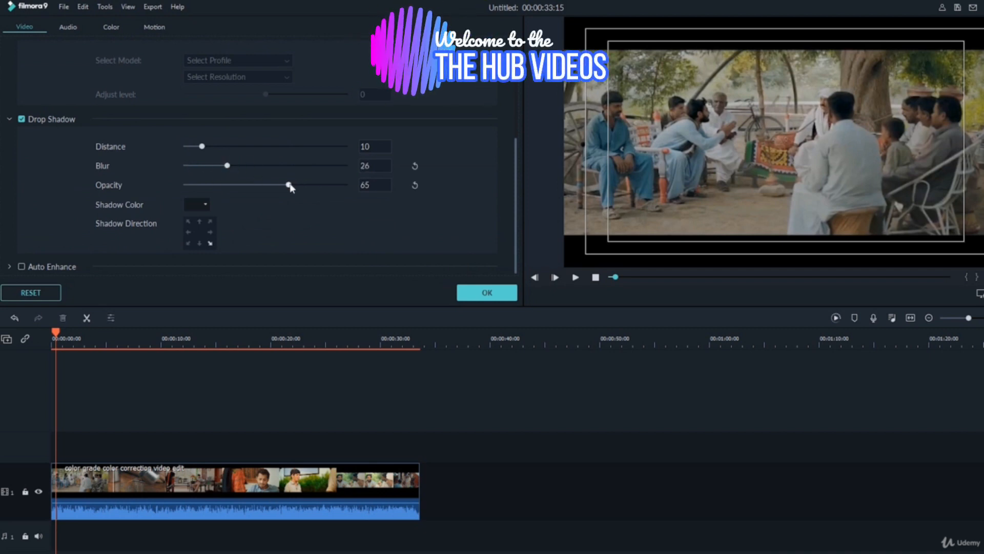
{"action": "left_click", "coordinate": [10, 119]}
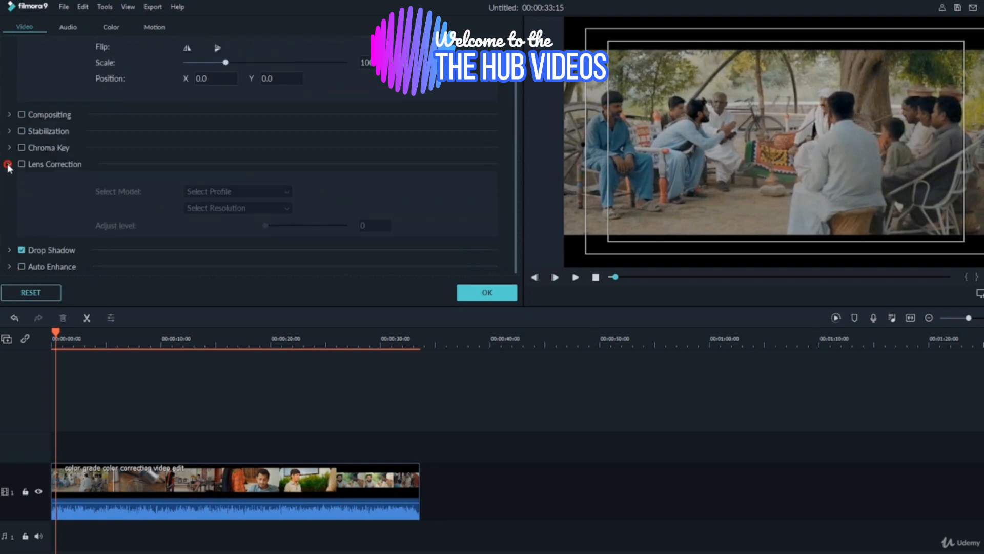
{"action": "left_click", "coordinate": [9, 164]}
- Enable Auto Enhance with an amount of 0 and apply the clip's property settings
{"action": "left_click", "coordinate": [21, 240]}
{"action": "scroll", "coordinate": [146, 241], "scroll_direction": "down", "scroll_amount": 1}
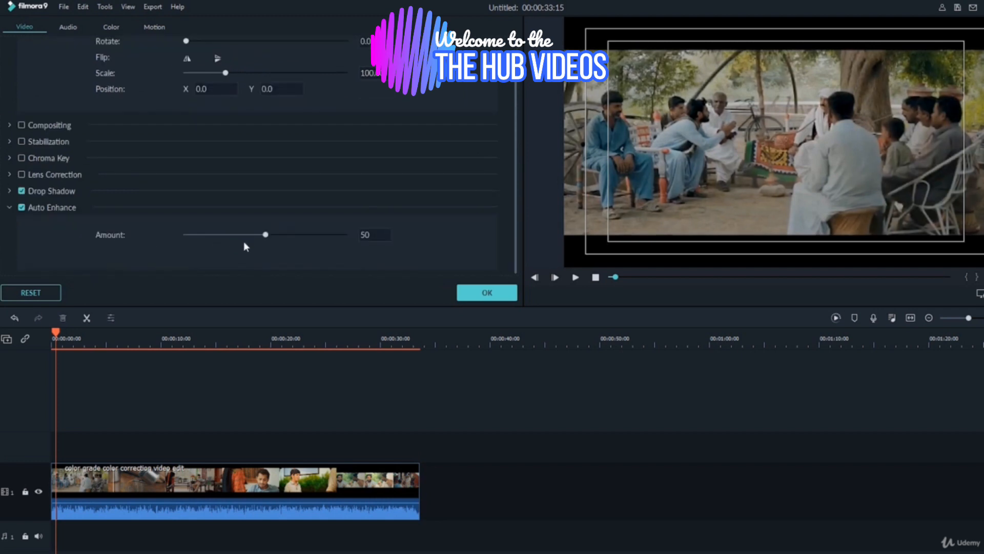
{"action": "left_click_drag", "start_coordinate": [267, 237], "coordinate": [171, 235]}
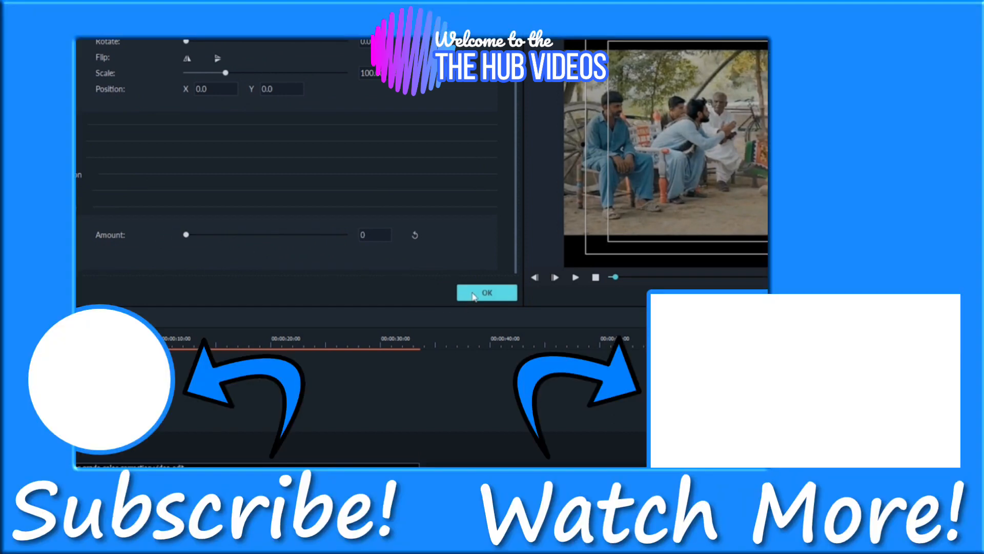
{"action": "left_click", "coordinate": [474, 295]}
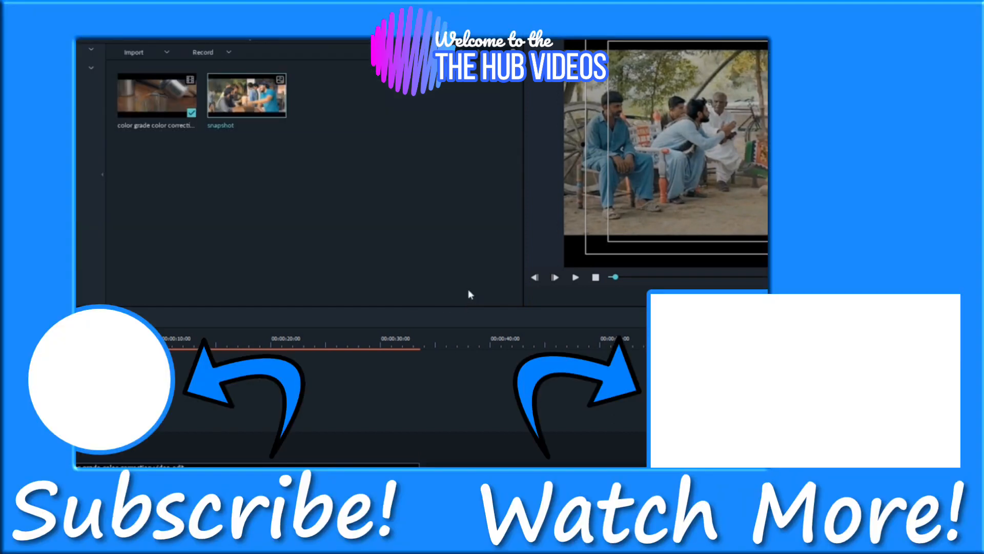